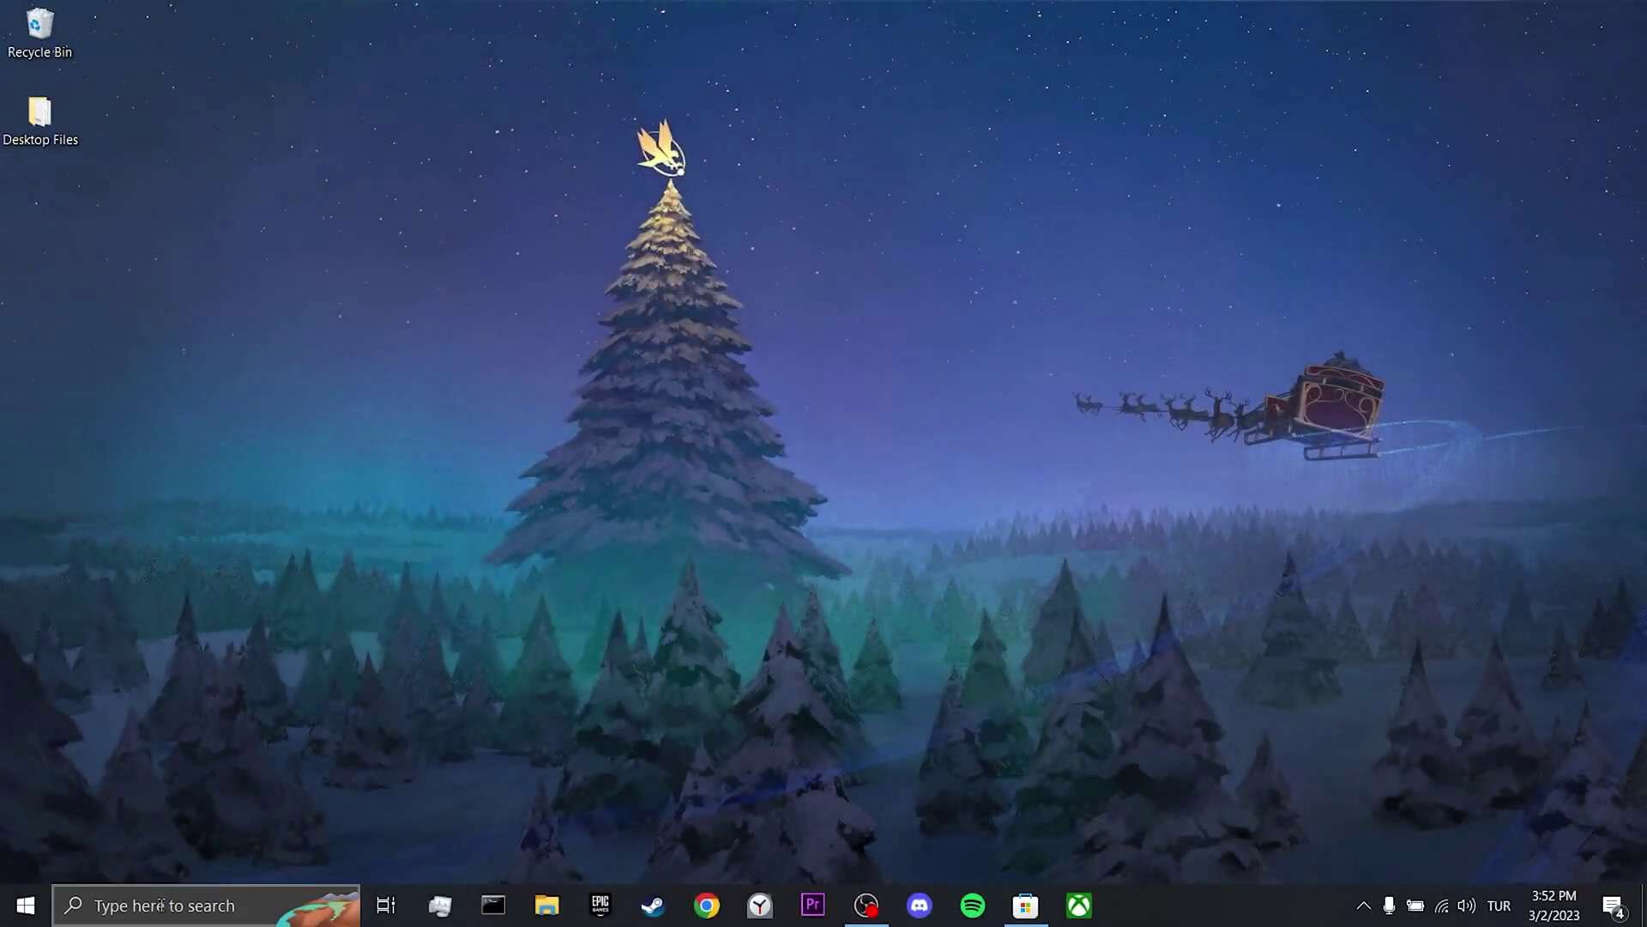
# Step: Open the Region dialog from Control Panel's Clock and Region category
pyautogui.click(159, 905)
pyautogui.write('control panel')
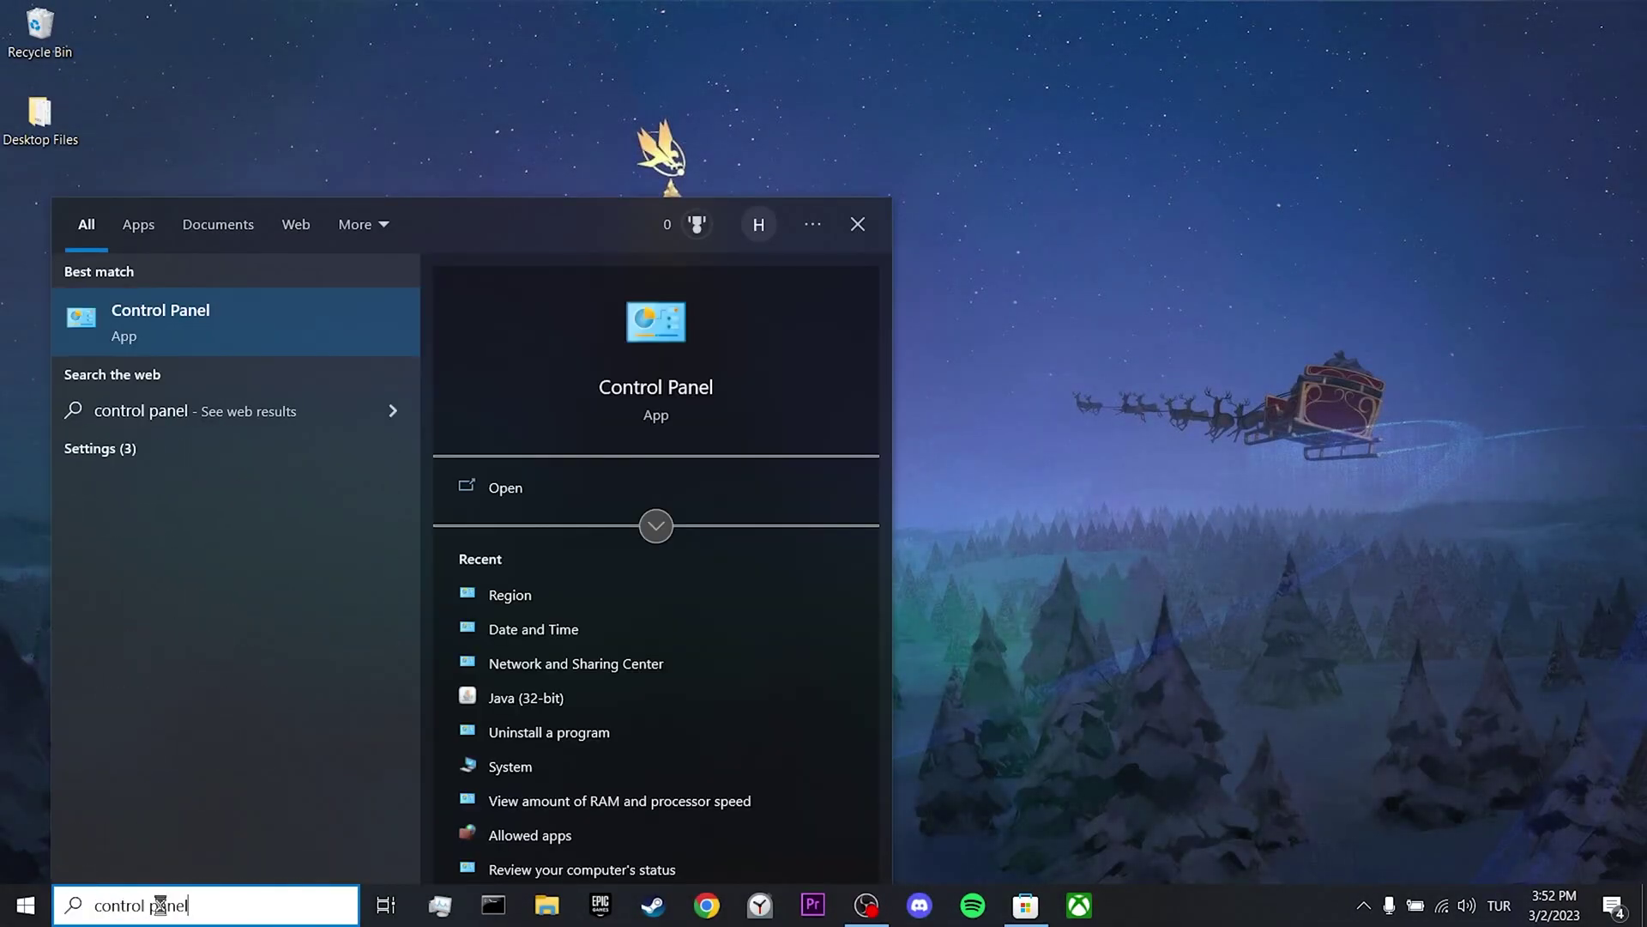
pyautogui.click(194, 302)
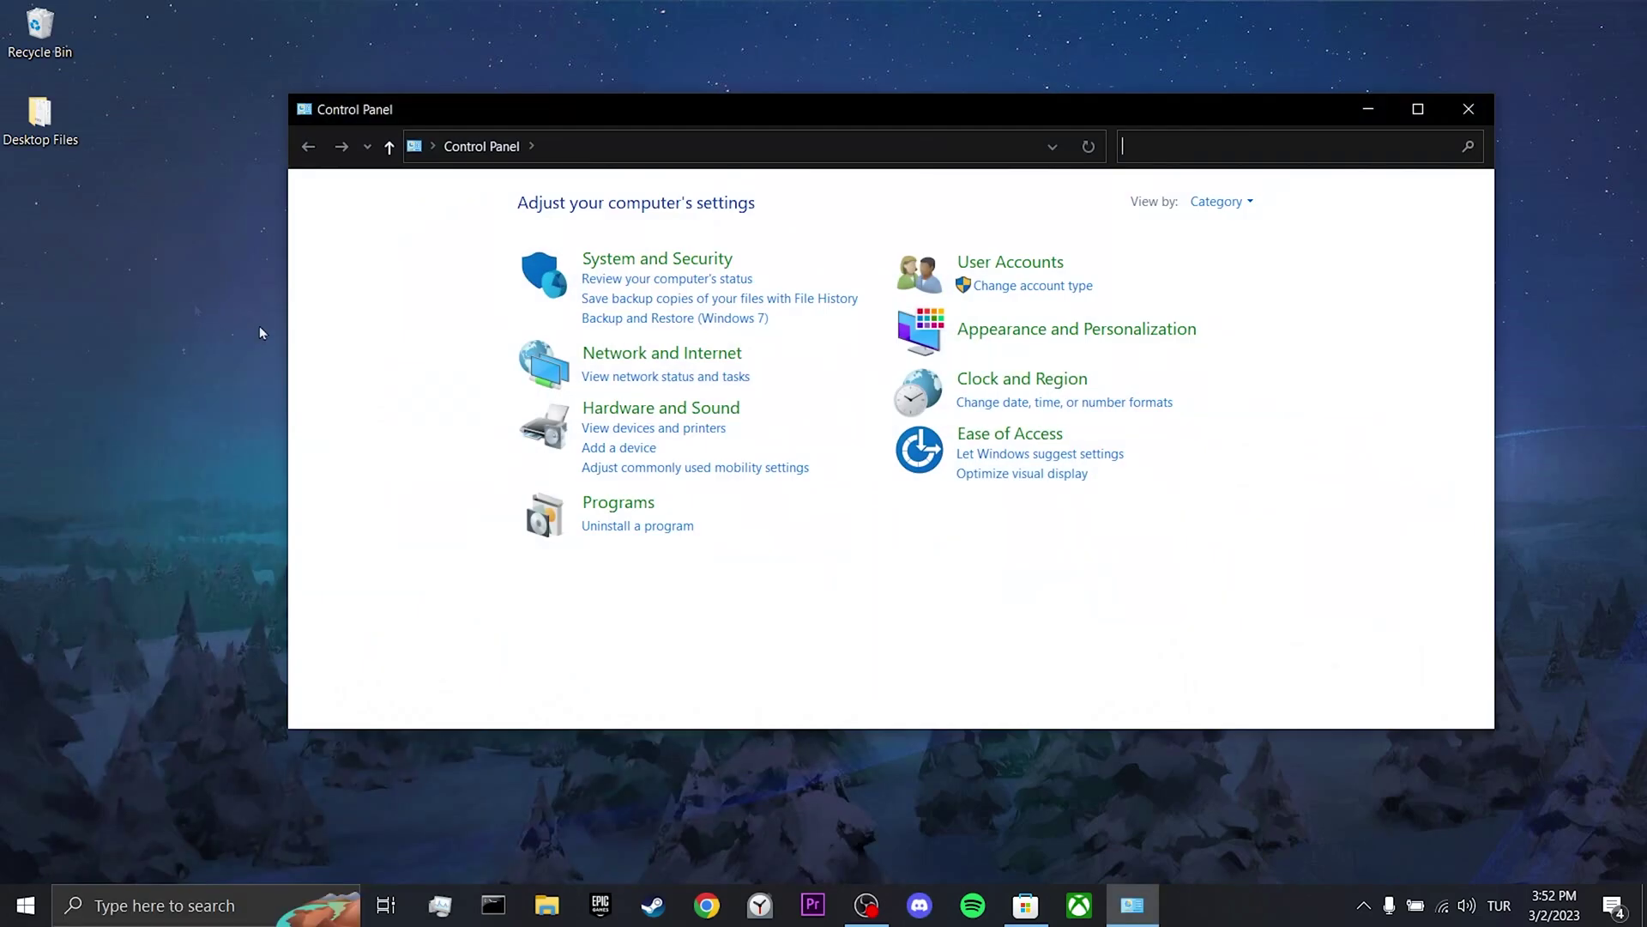
pyautogui.click(1039, 383)
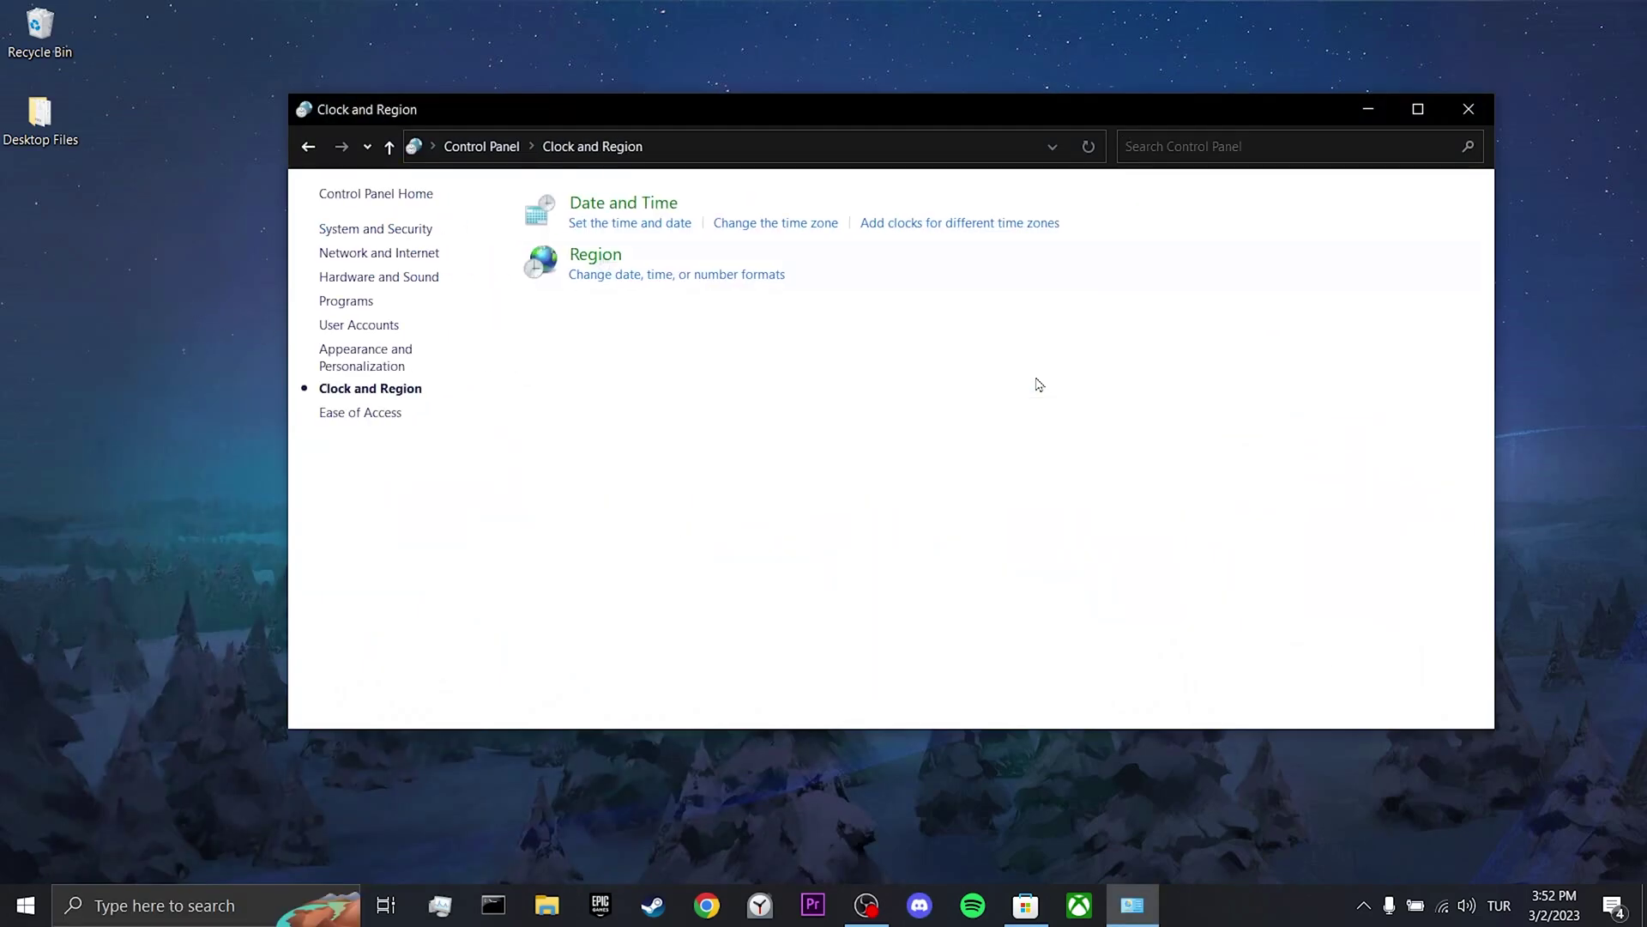
pyautogui.click(601, 257)
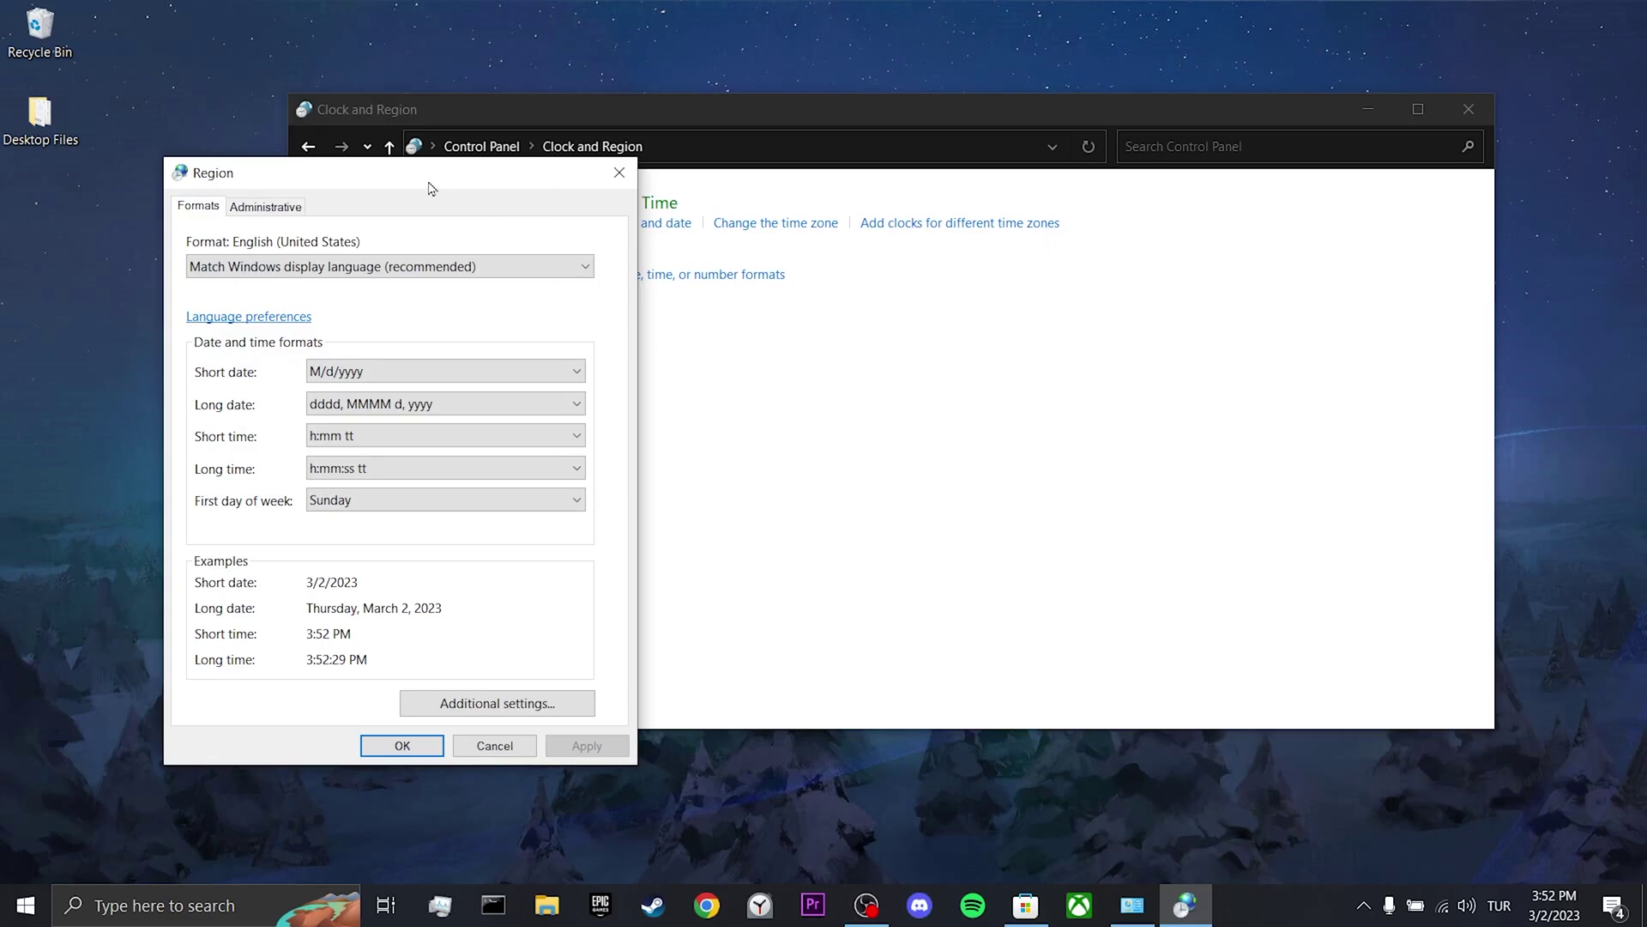
pyautogui.moveTo(430, 183); pyautogui.dragTo(797, 156)
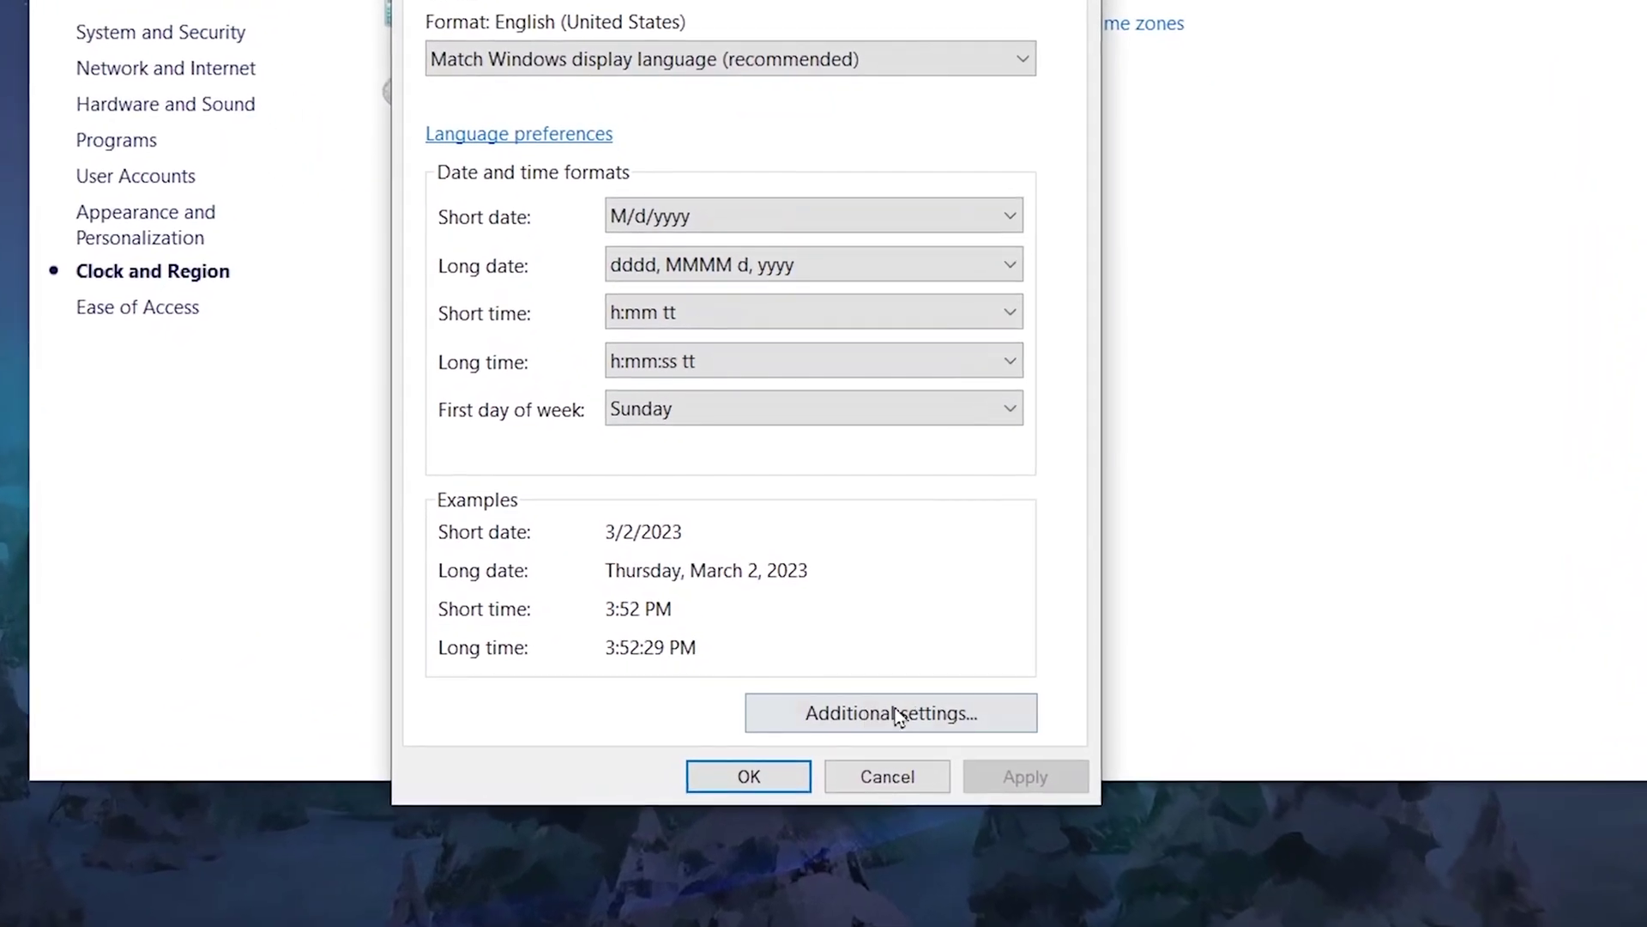
# Step: Reset all number, currency, time and date format customizations to system defaults
pyautogui.click(897, 714)
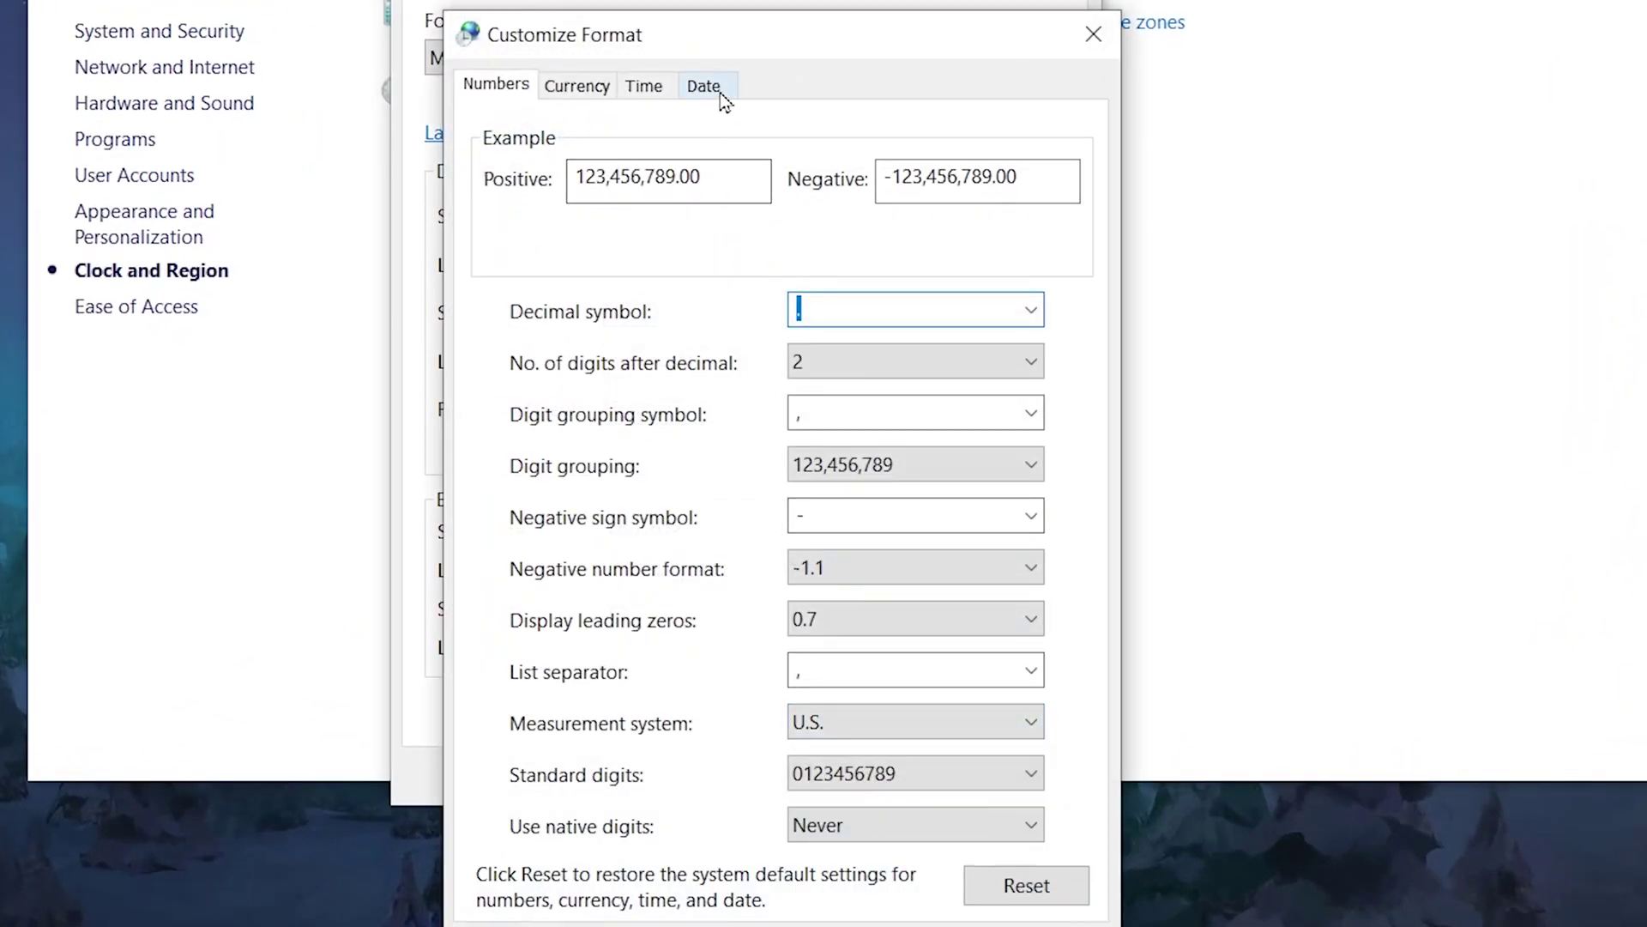
pyautogui.click(719, 93)
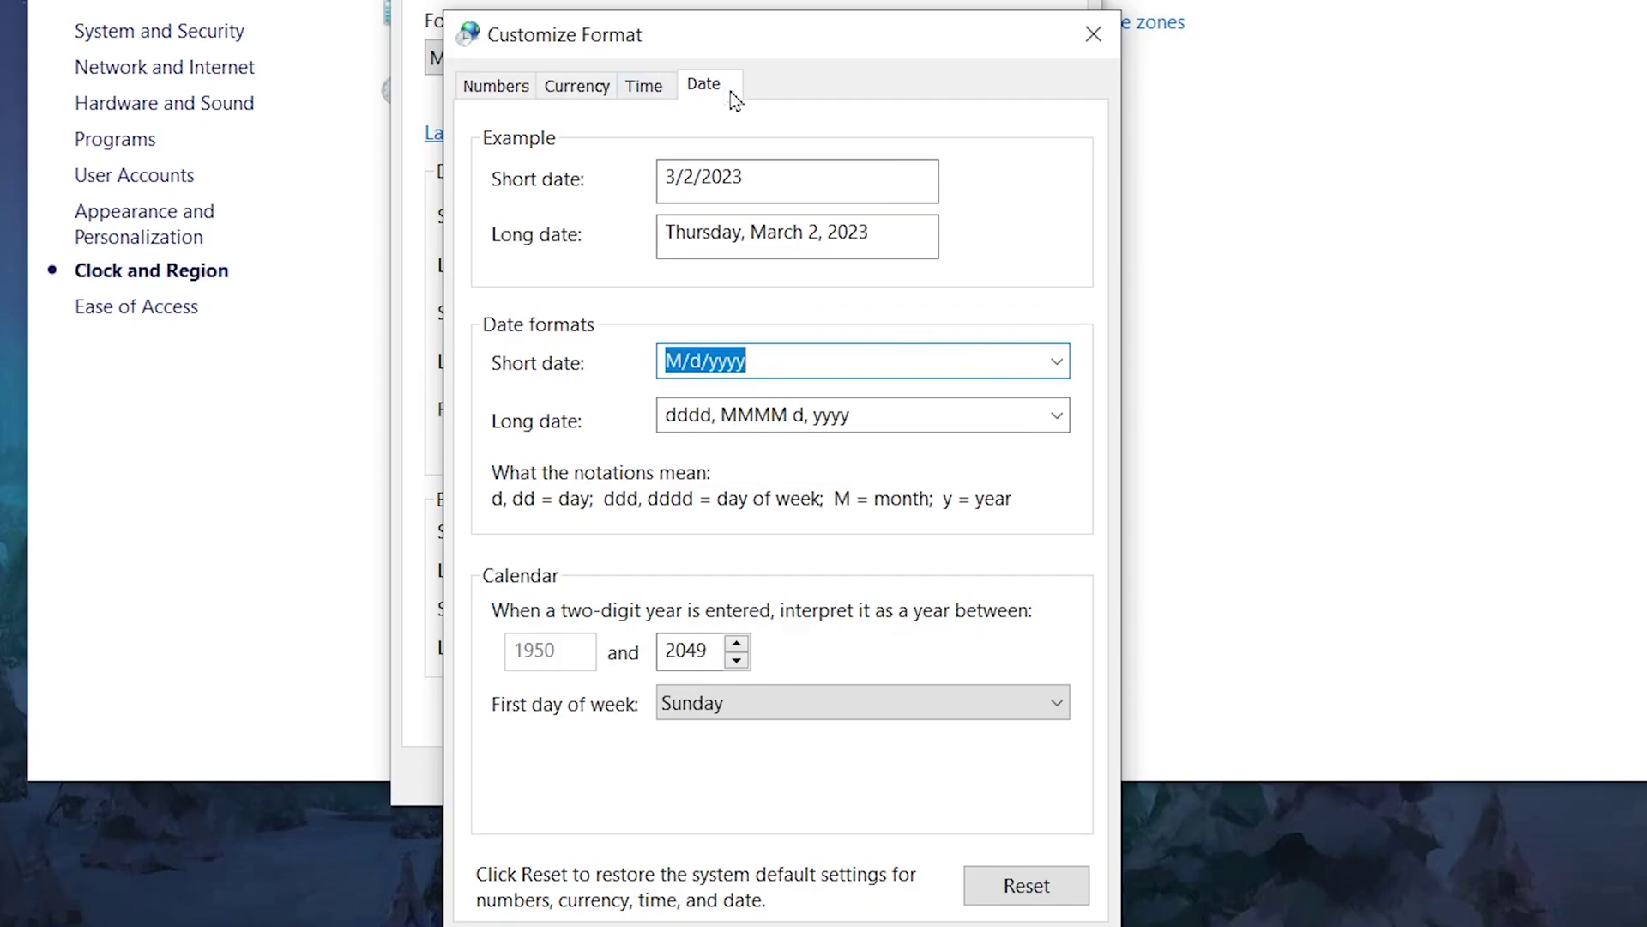
pyautogui.click(1053, 888)
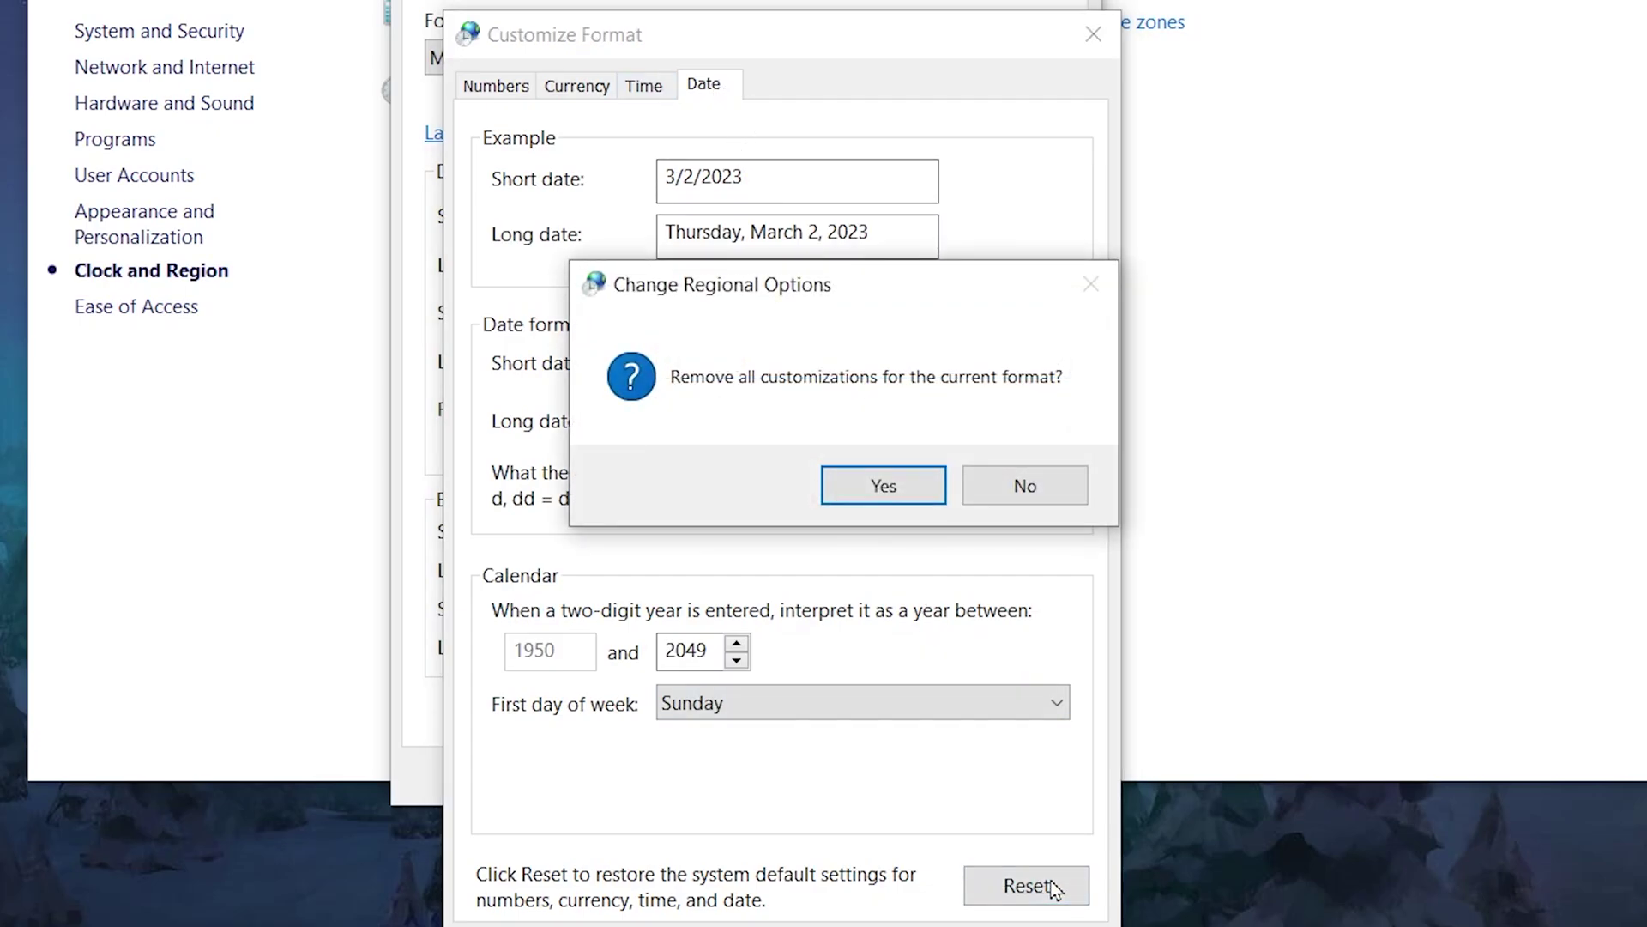
pyautogui.click(888, 485)
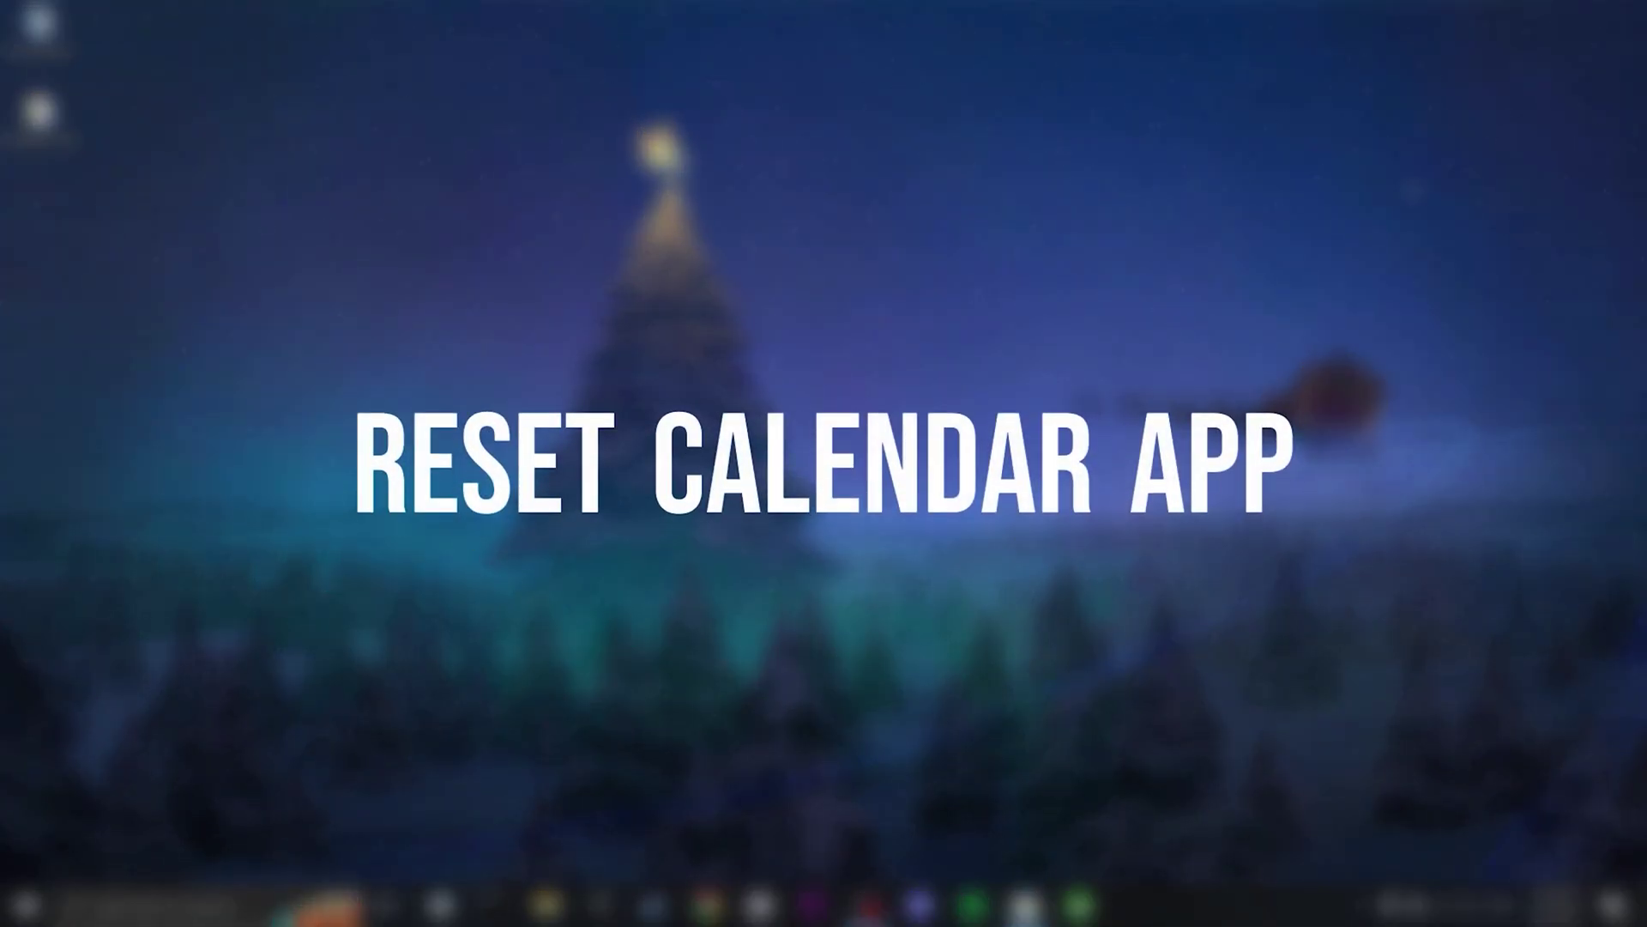
# Step: Open the Apps & features list in Windows Settings and scroll to Mail and Calendar
pyautogui.click(237, 901)
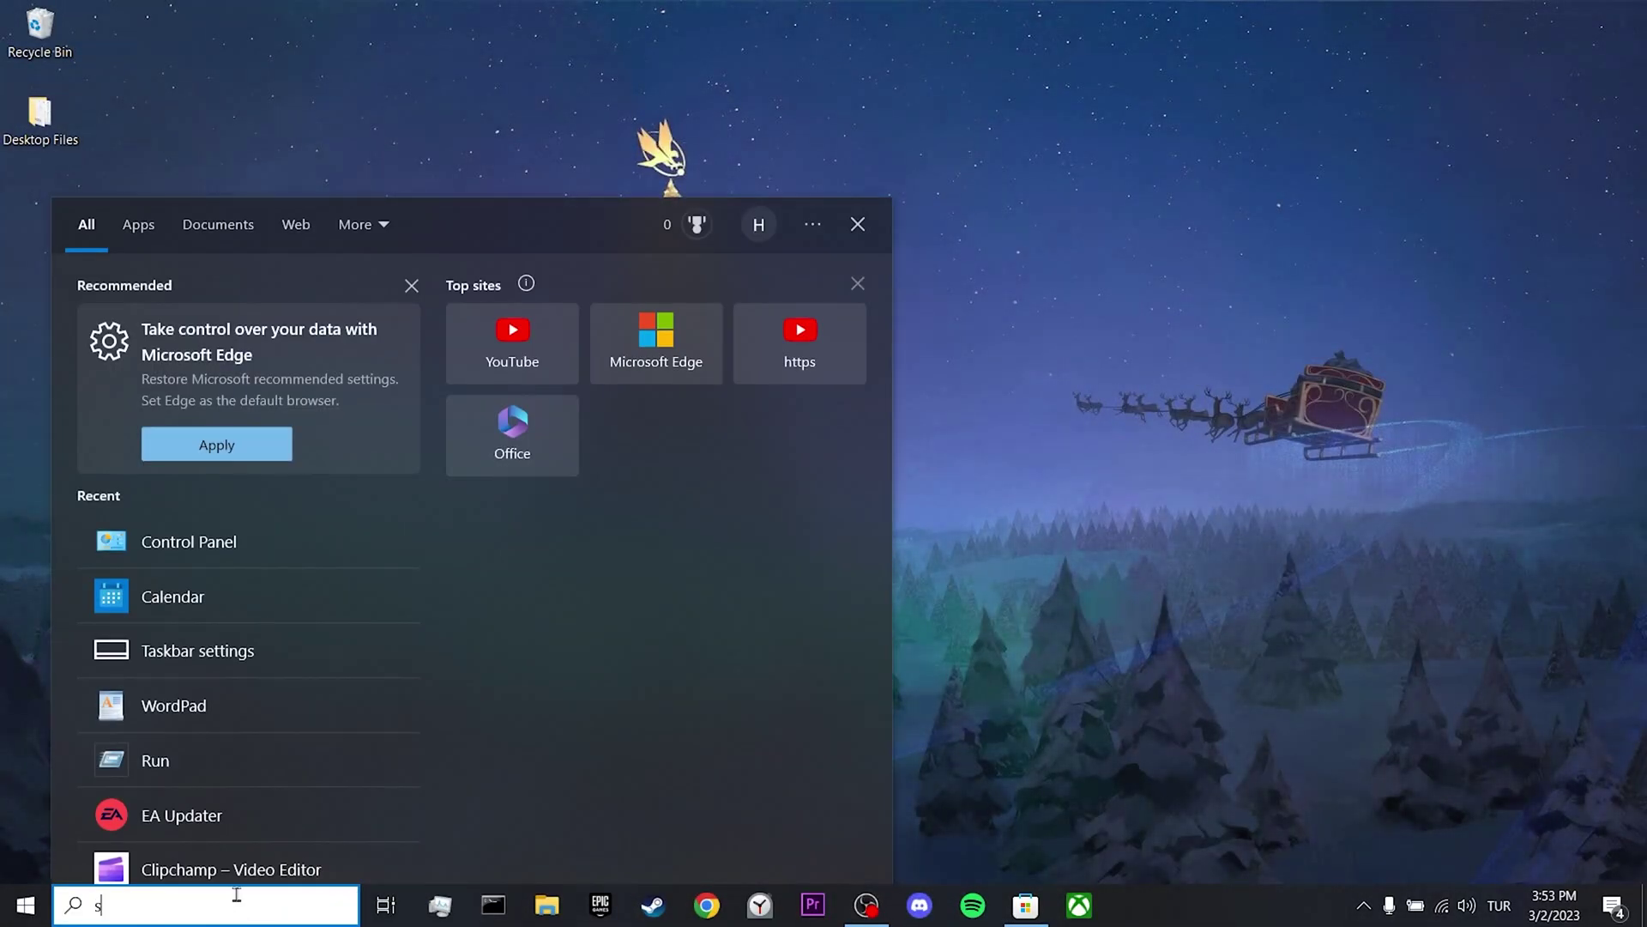
pyautogui.write('settings')
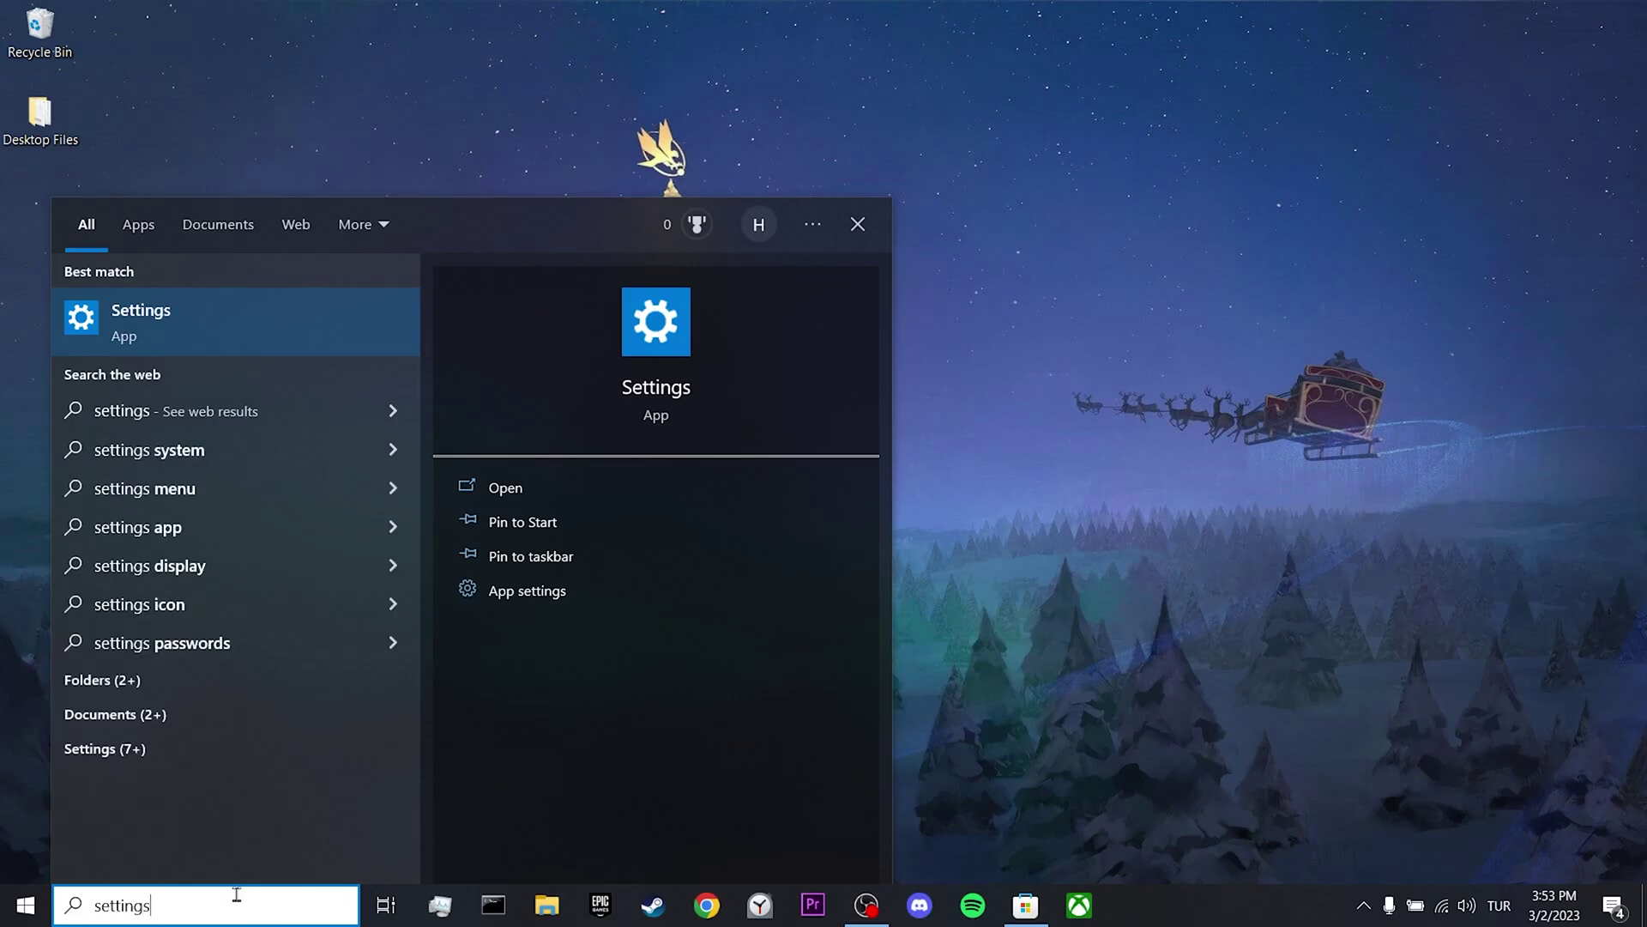
pyautogui.click(243, 337)
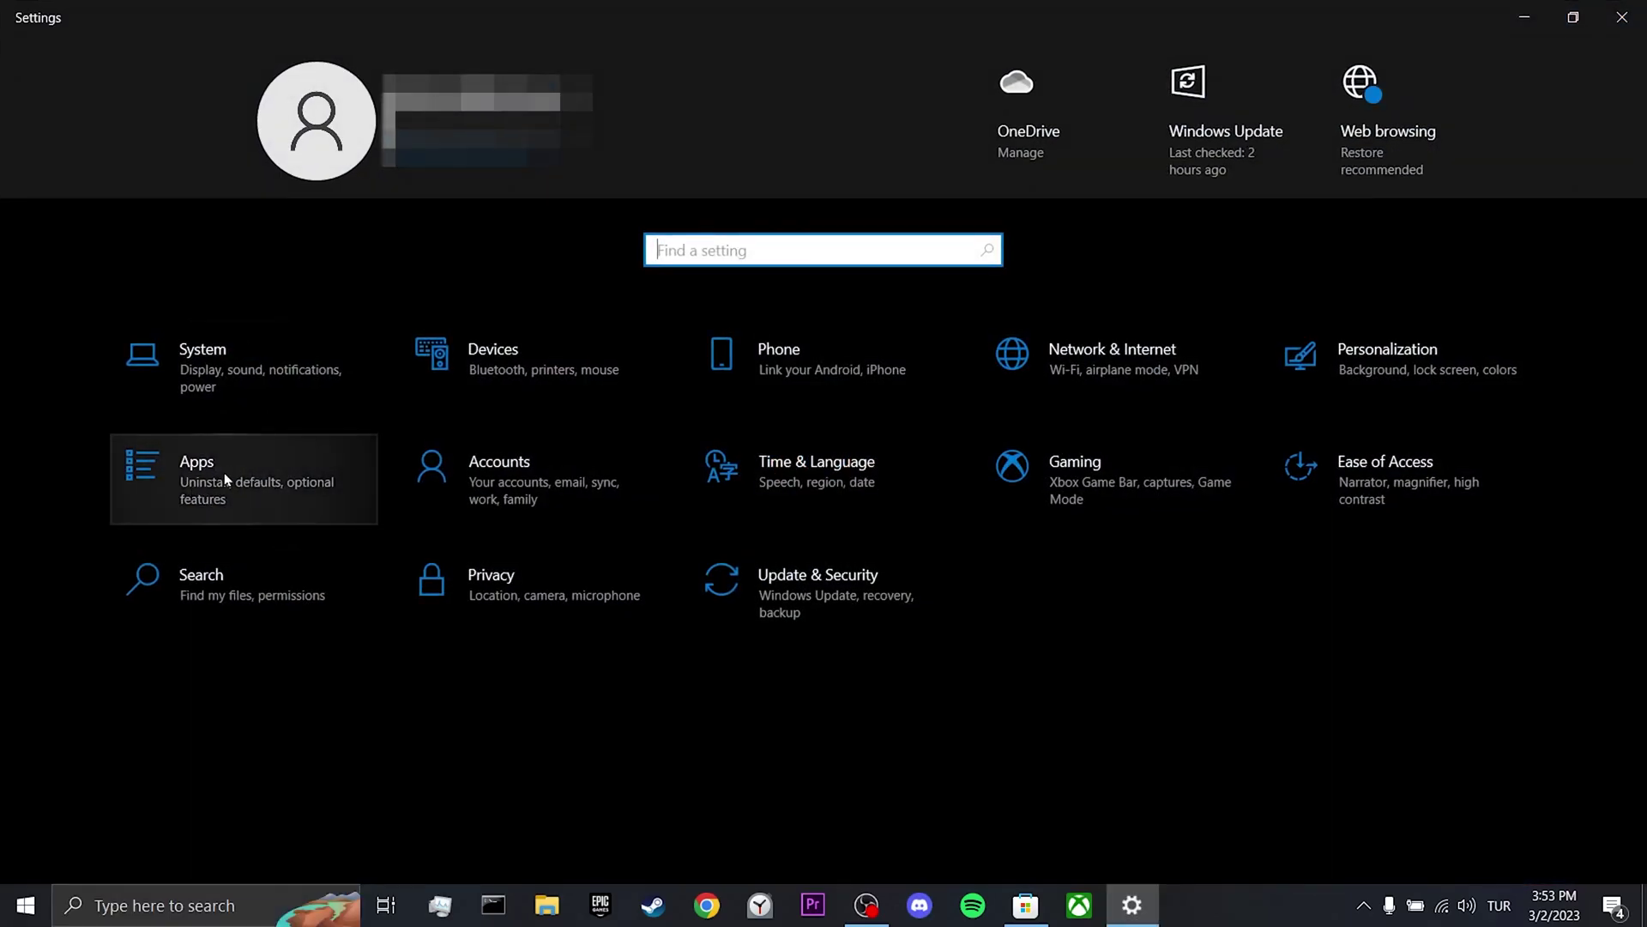
pyautogui.click(220, 481)
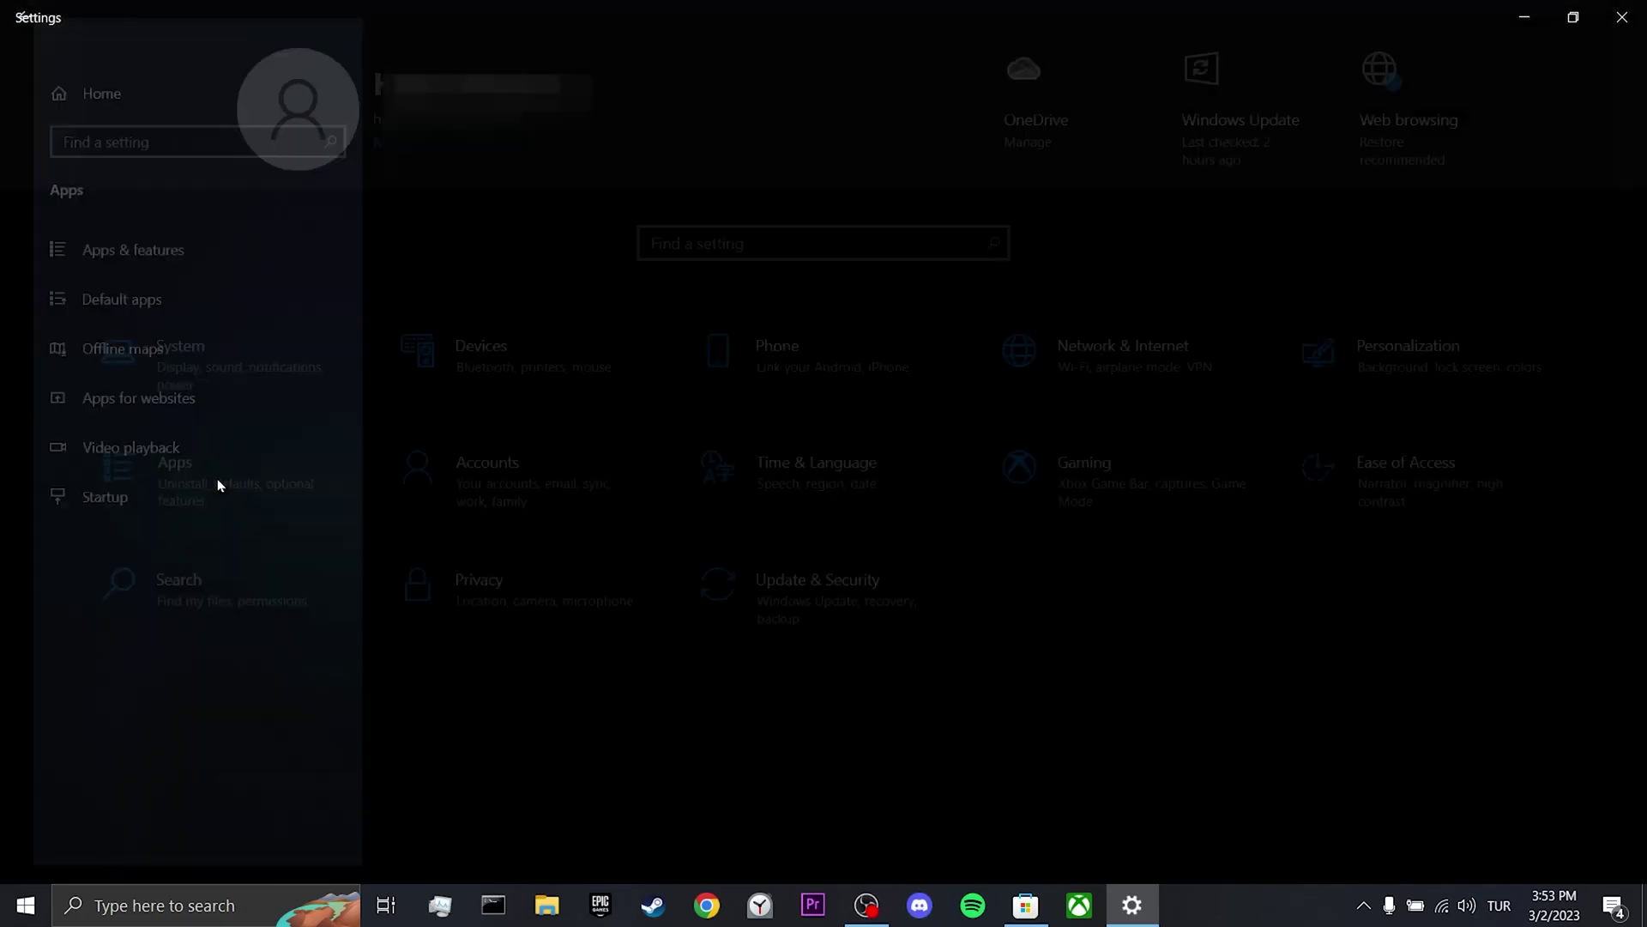
pyautogui.scroll(-10, 964, 526)
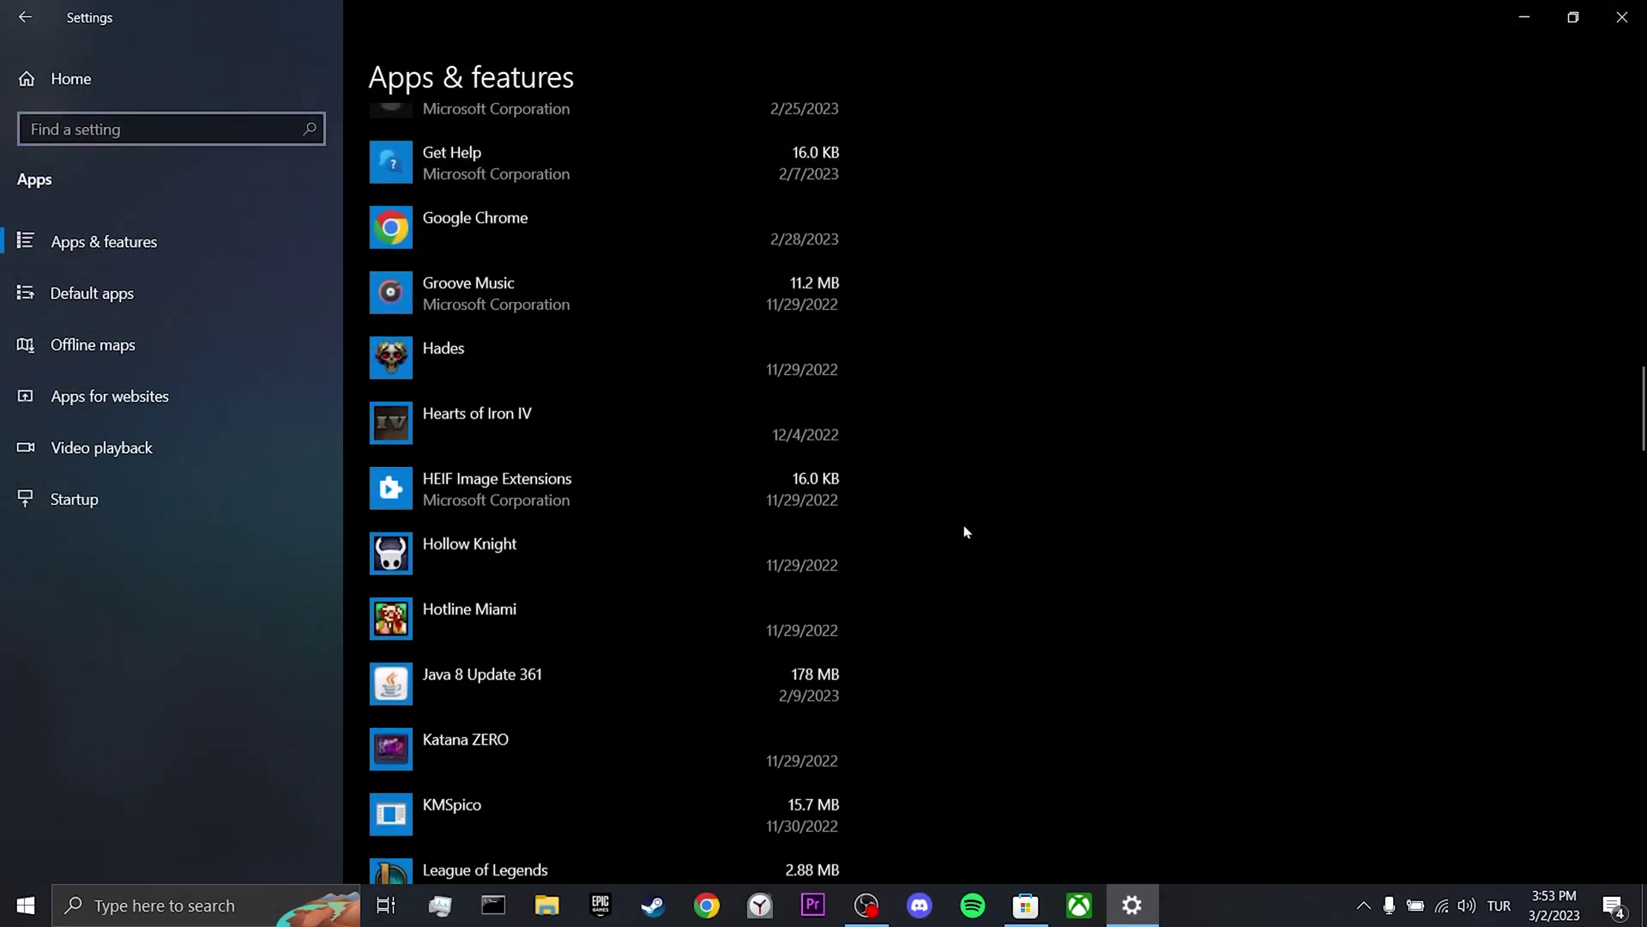
pyautogui.scroll(-5, 964, 531)
# Step: Reset Mail and Calendar from its Advanced options, confirming deletion of its data
pyautogui.click(566, 652)
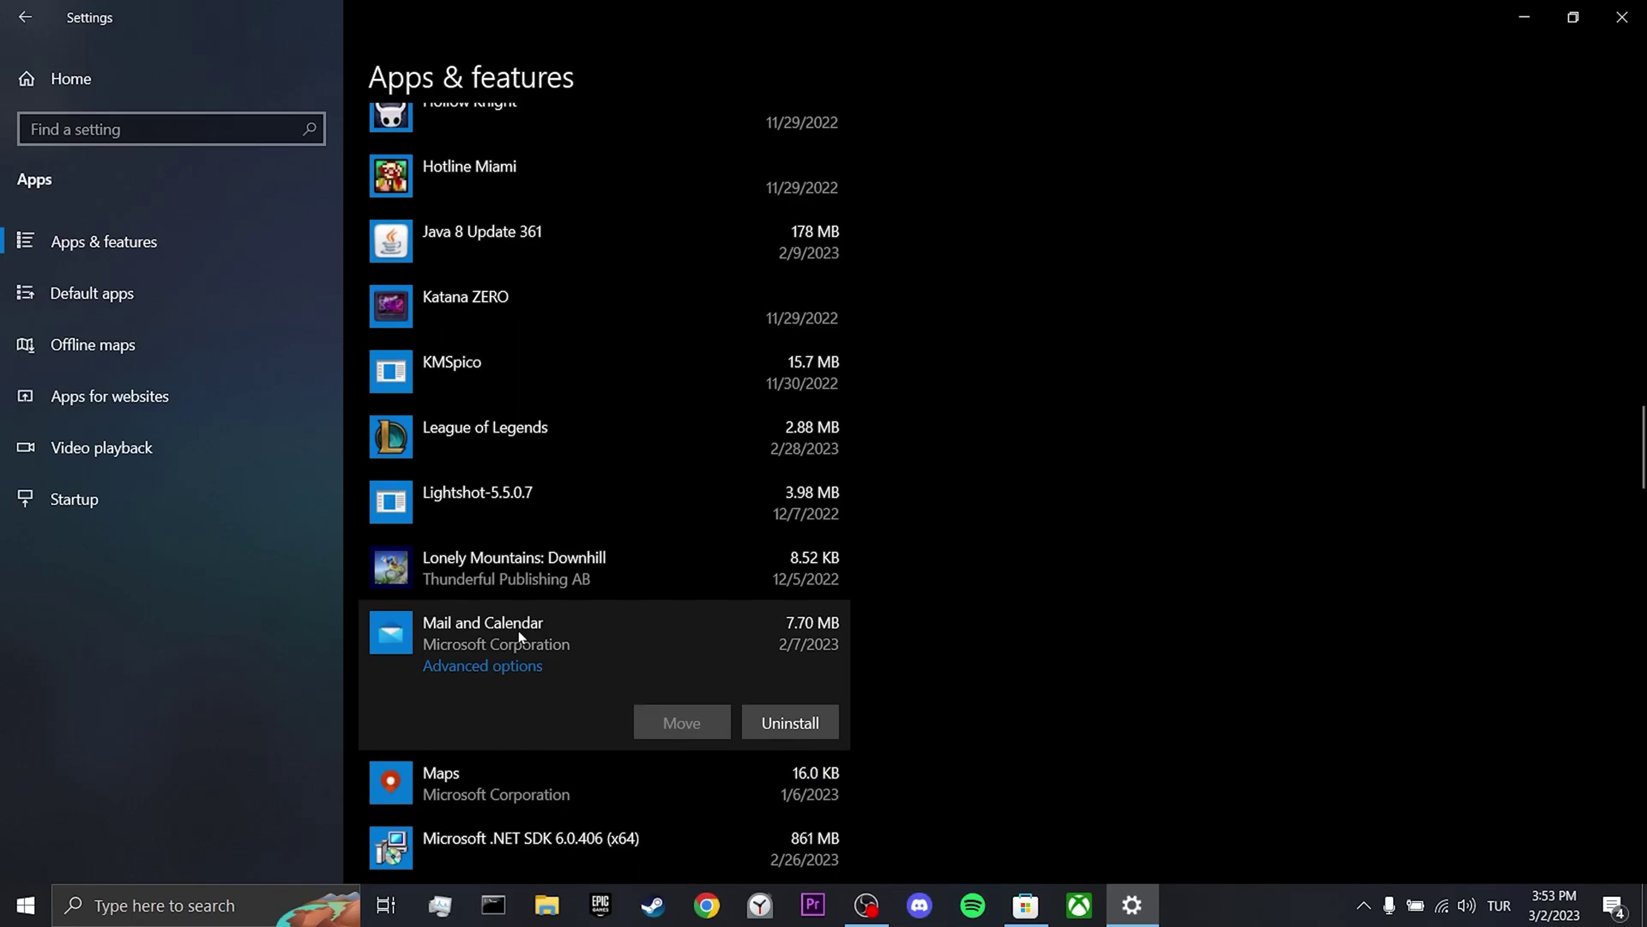
pyautogui.click(498, 667)
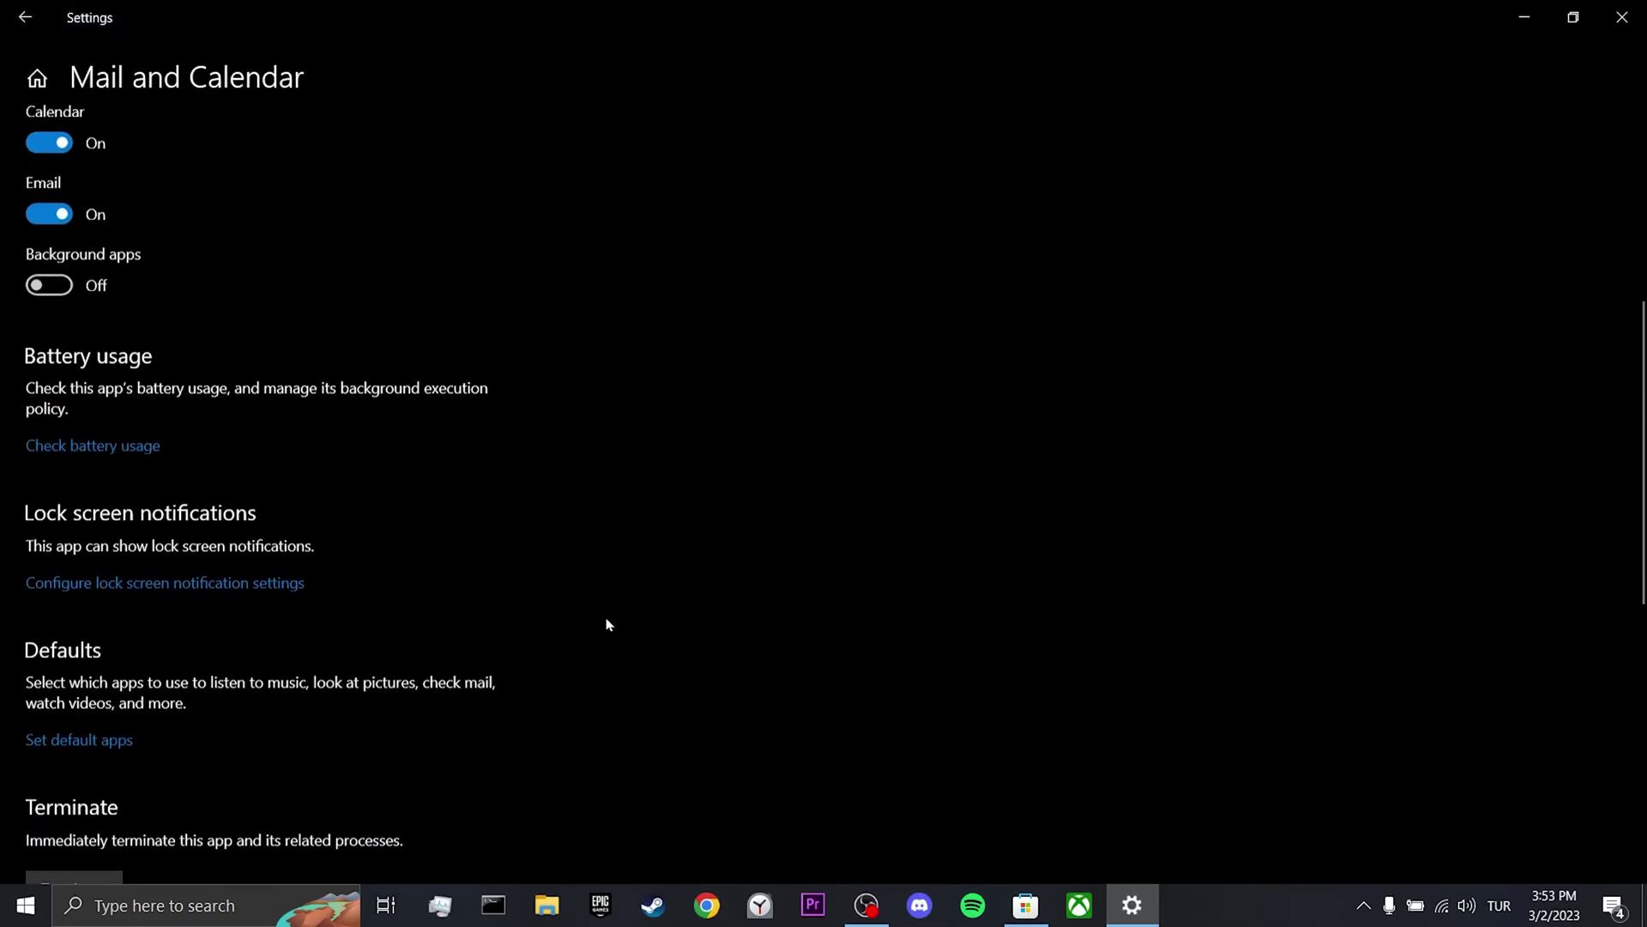
pyautogui.scroll(-5, 606, 624)
pyautogui.click(75, 582)
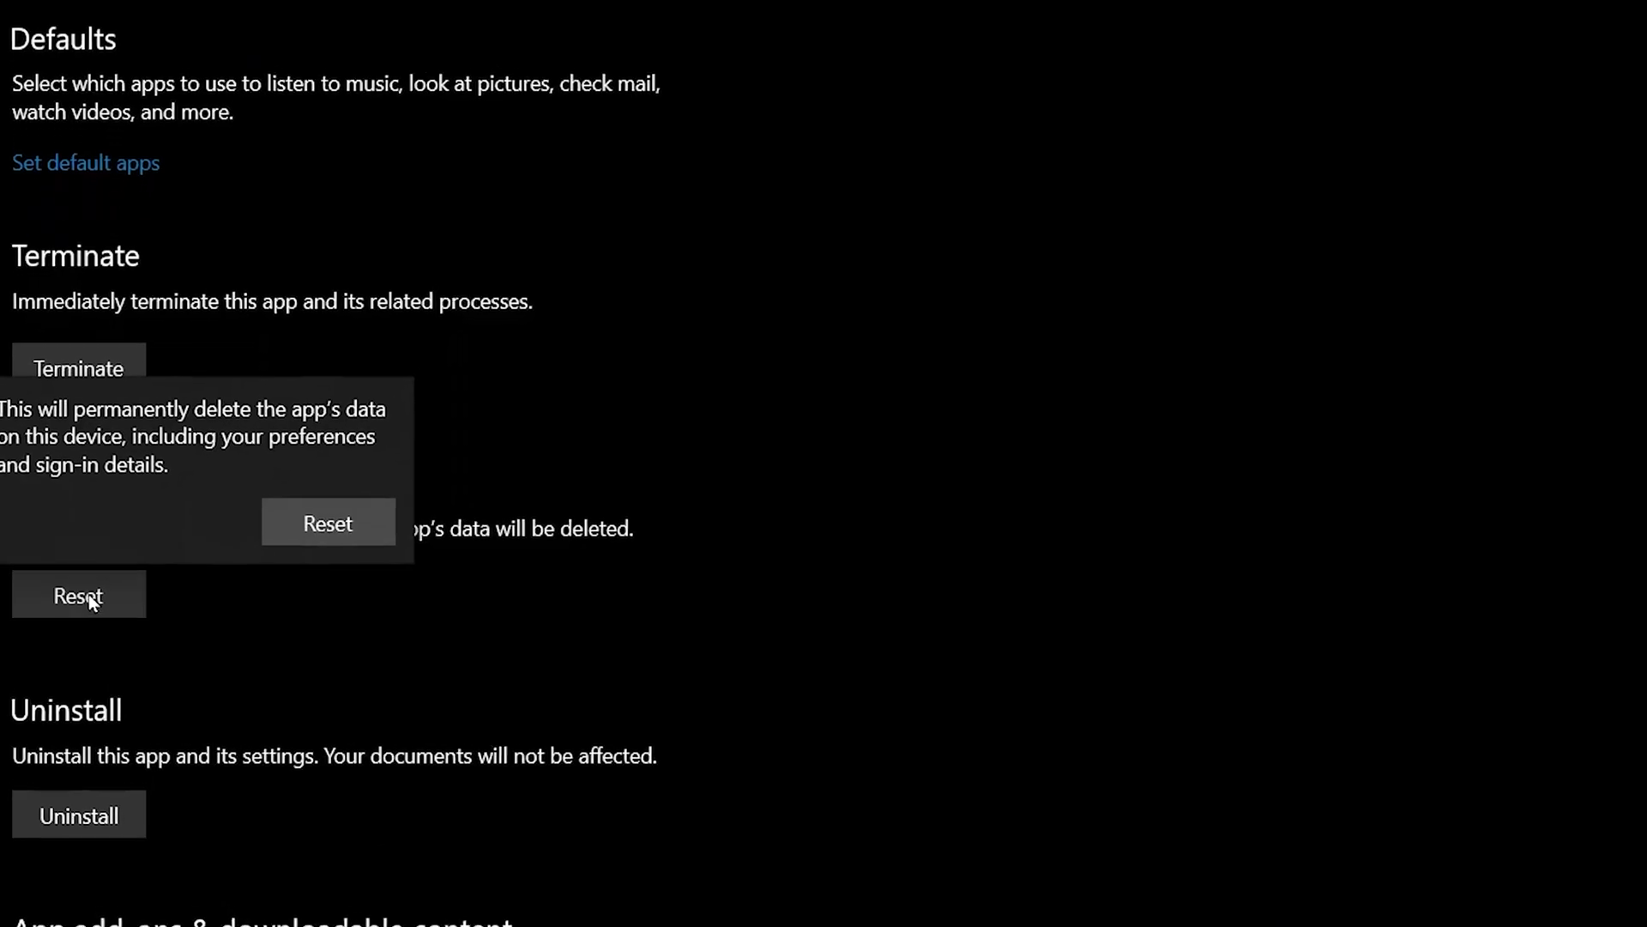
pyautogui.click(347, 527)
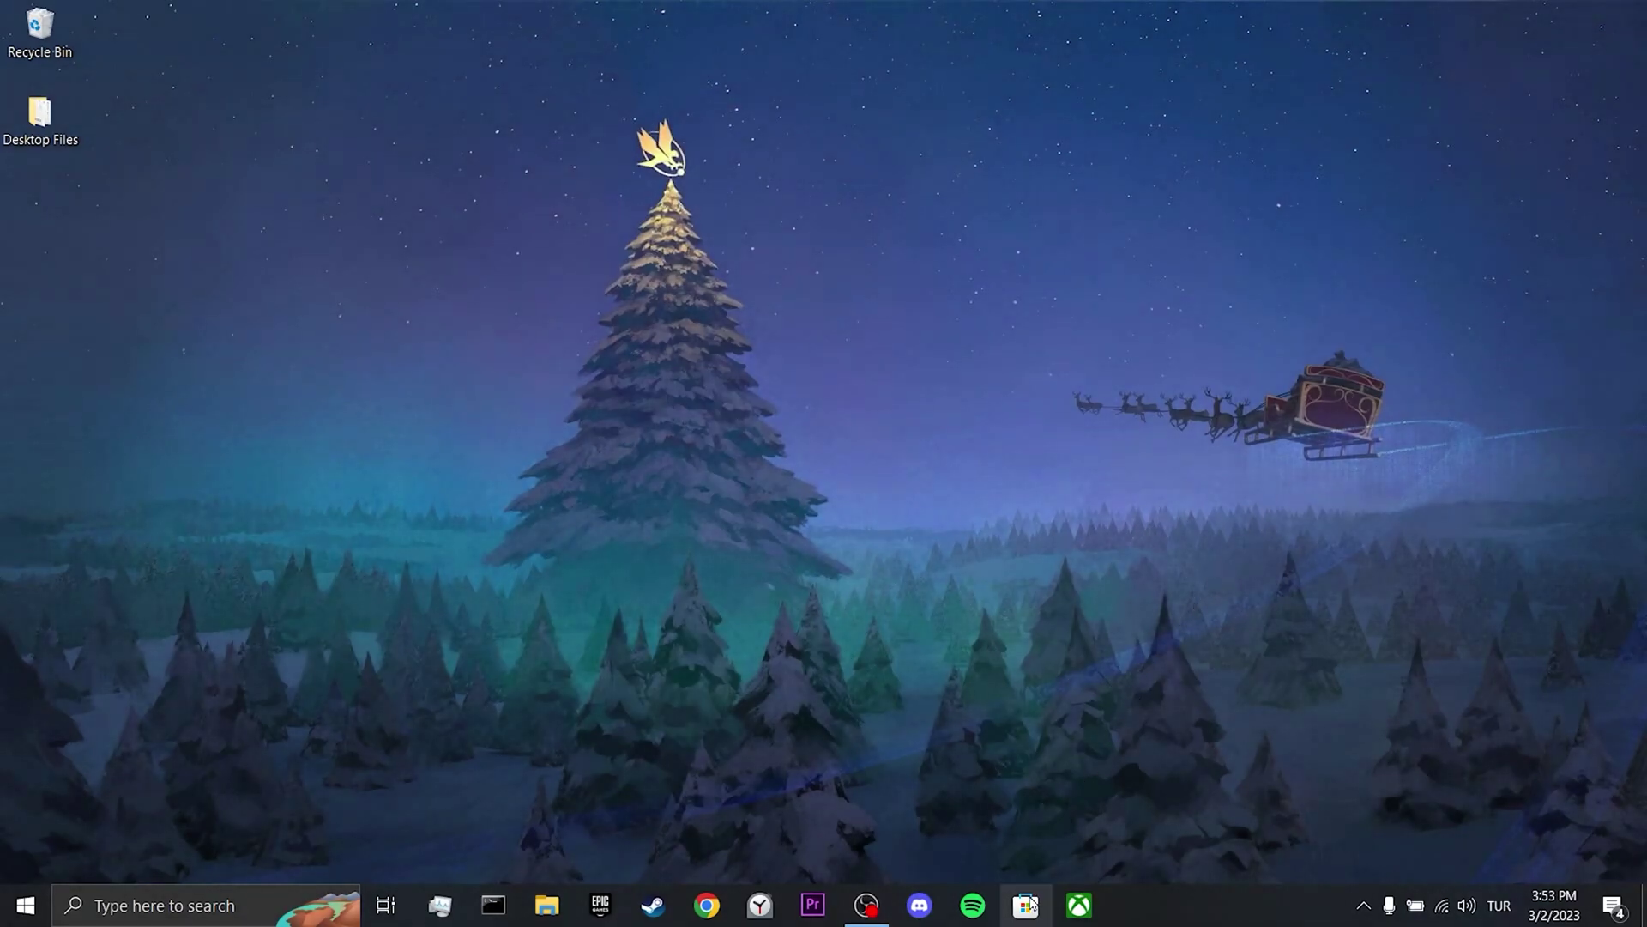
# Step: Start the Mail and Calendar update from the Microsoft Store Library
pyautogui.click(1028, 905)
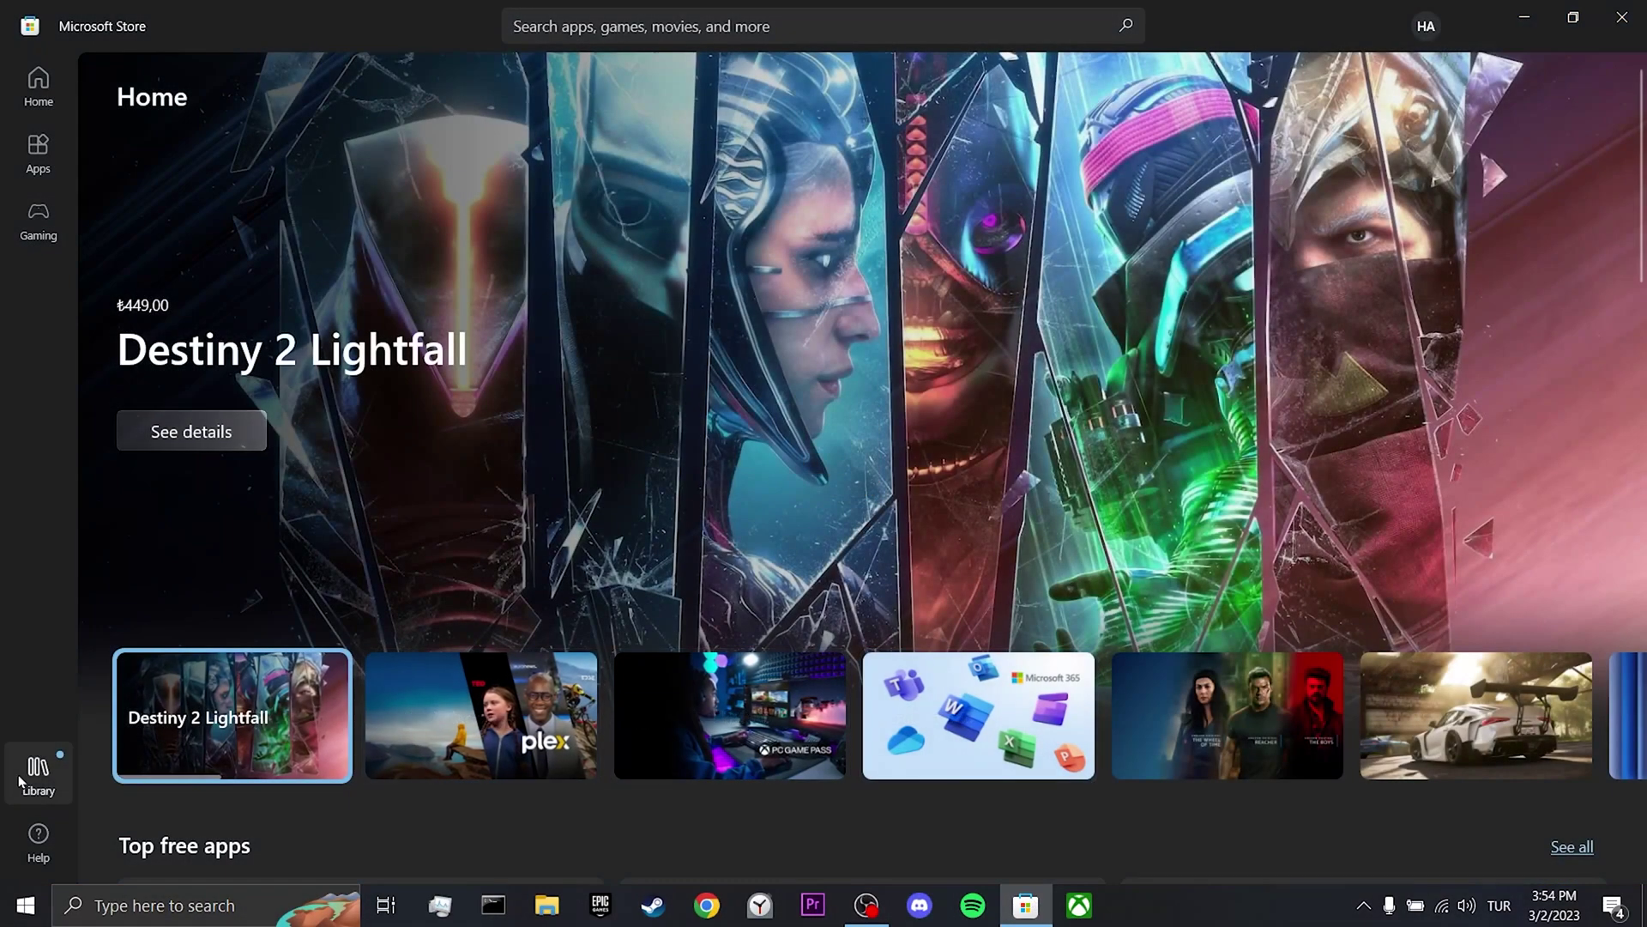
pyautogui.click(36, 772)
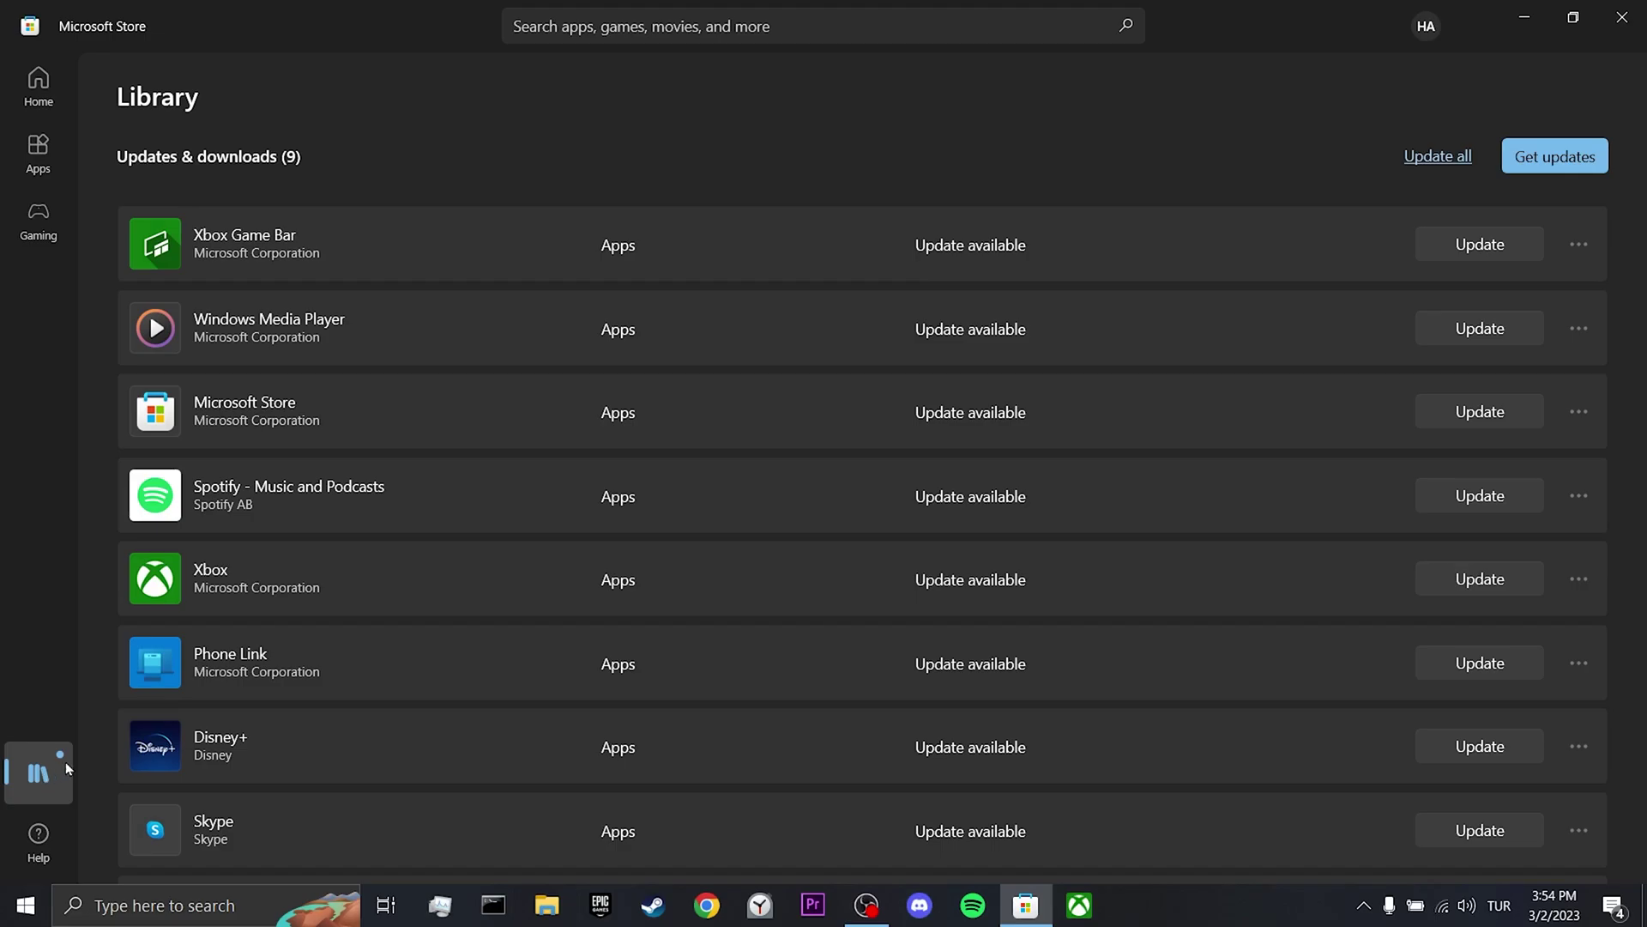
pyautogui.scroll(-3, 855, 565)
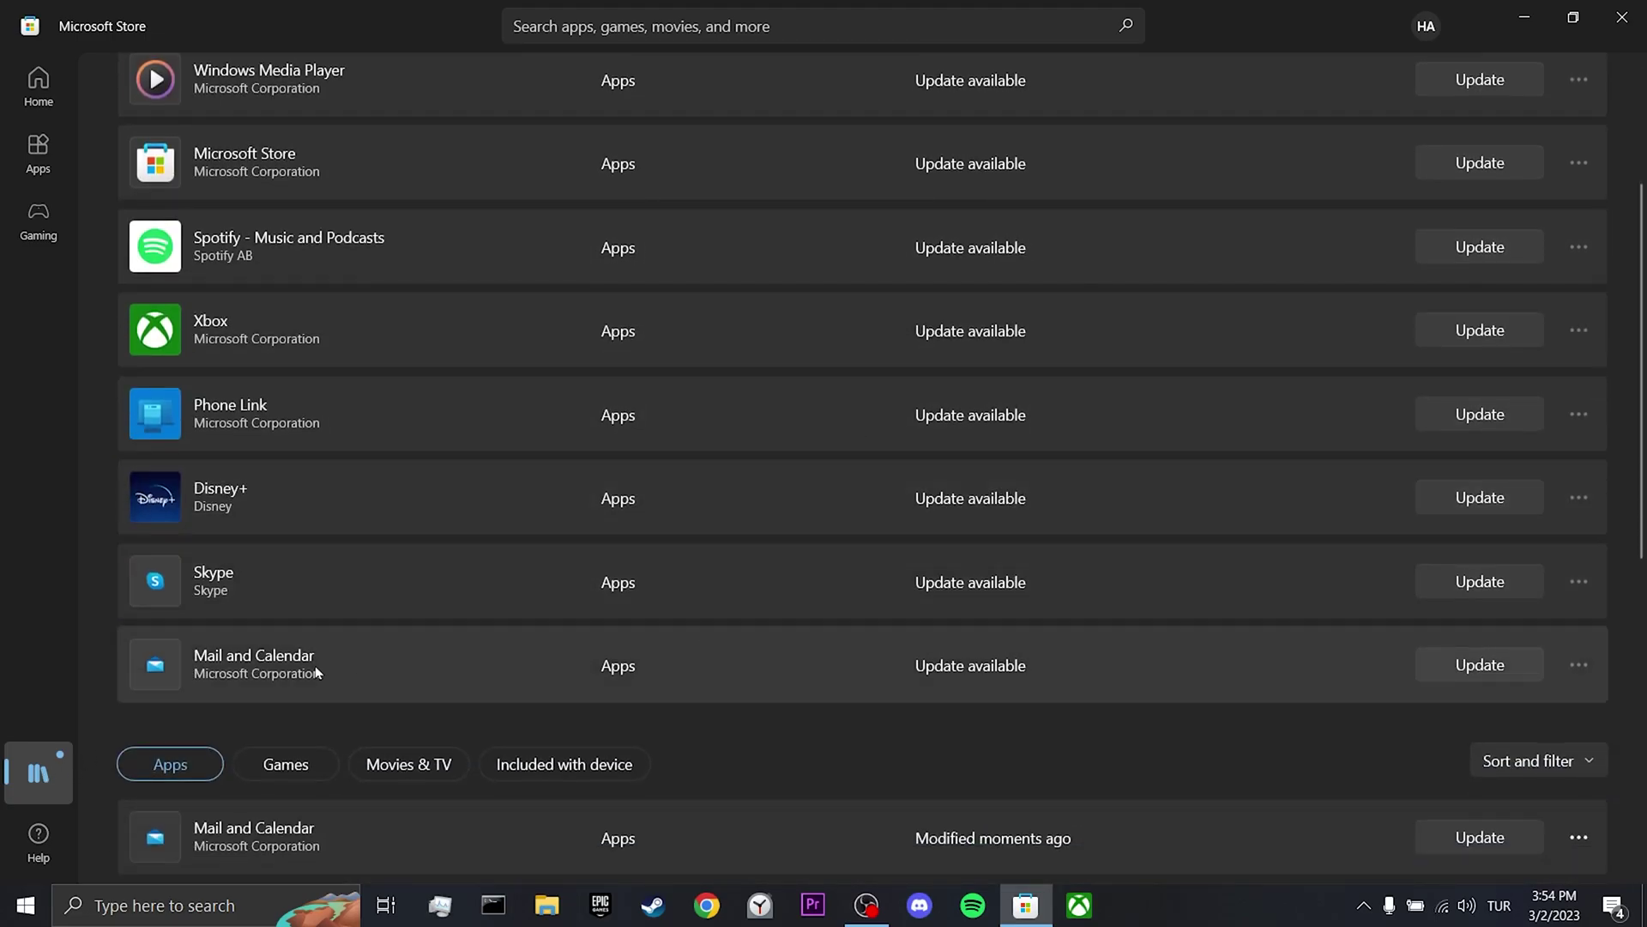
pyautogui.click(1450, 660)
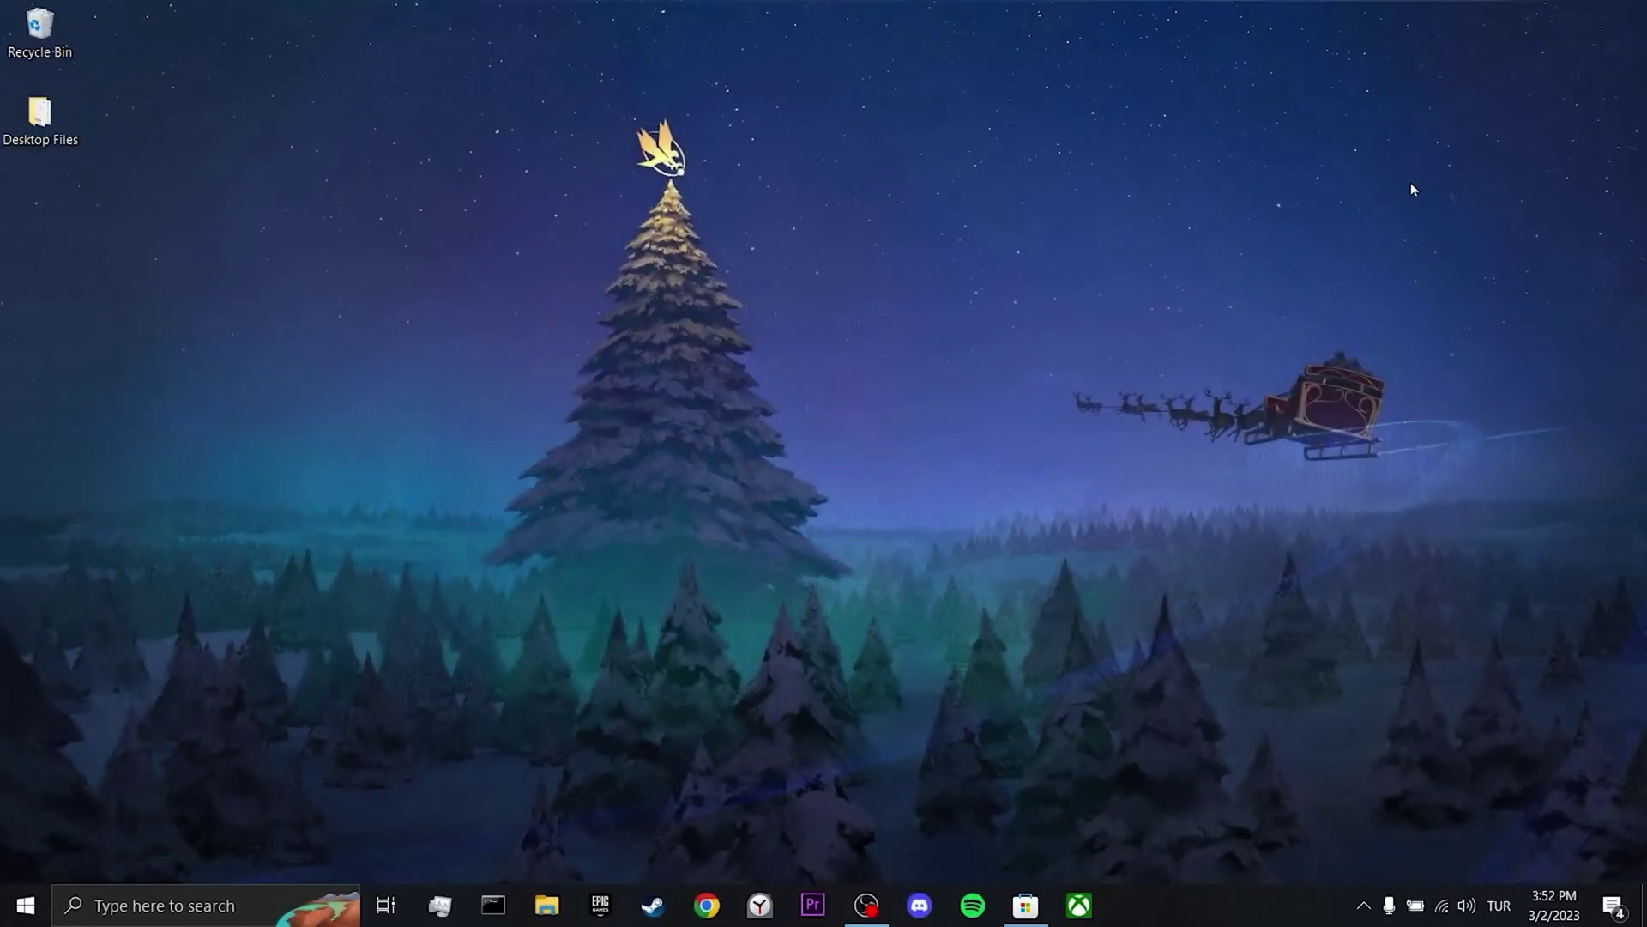
# Step: Refresh the desktop, then open Taskbar settings scrolled down to the Notification area
pyautogui.rightClick(1427, 193)
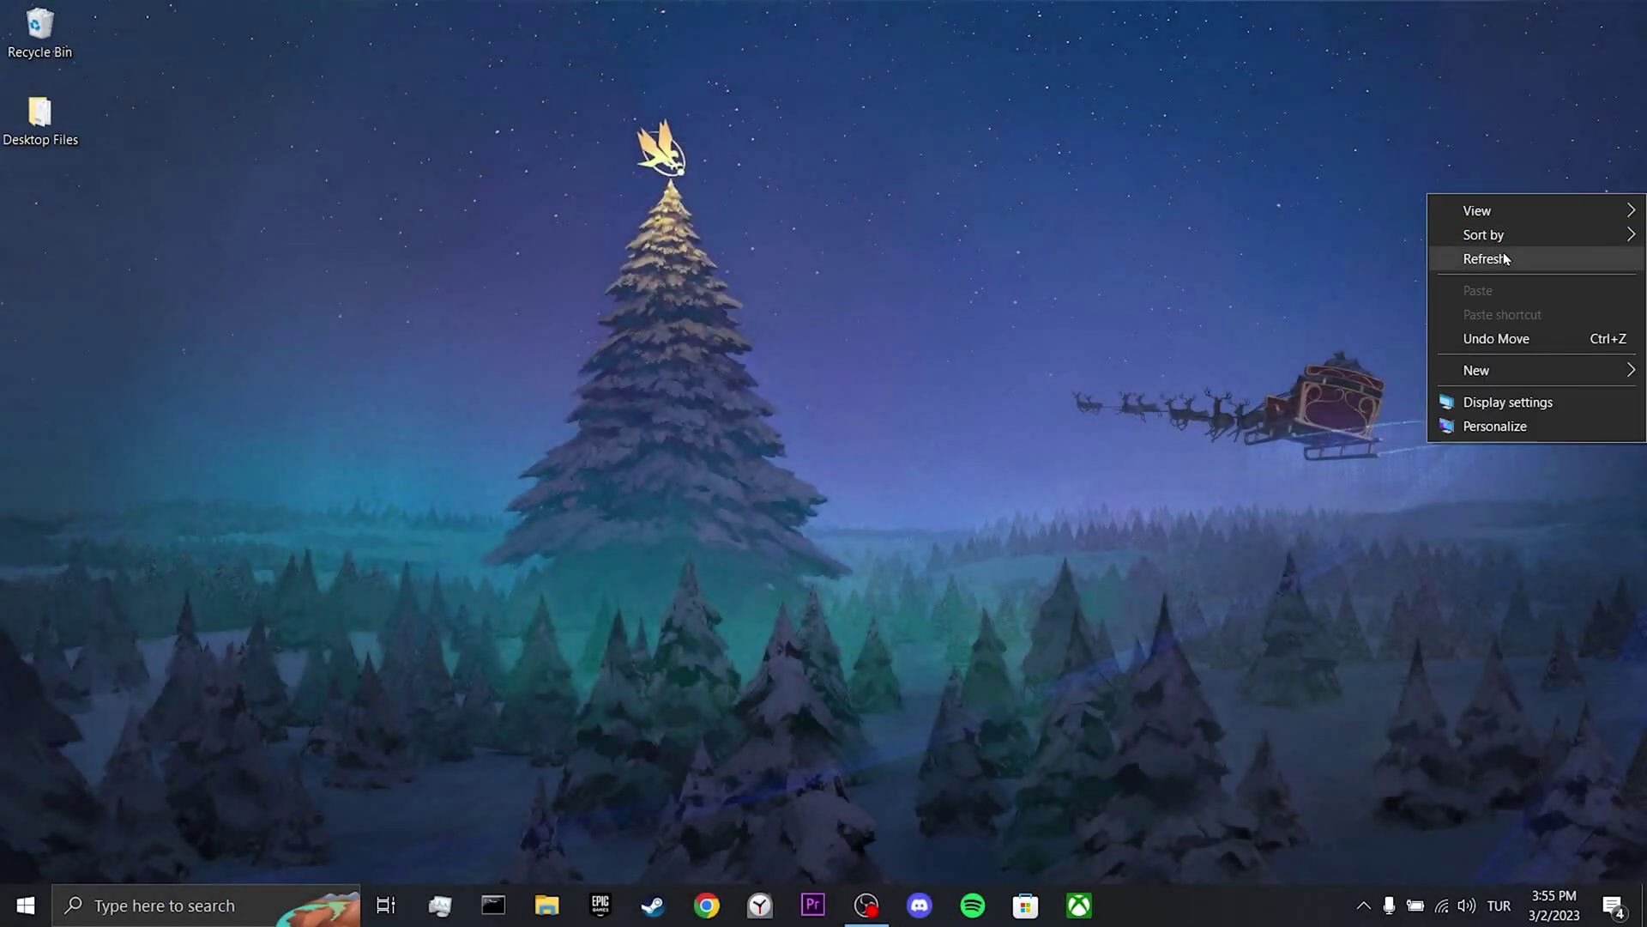
pyautogui.click(1504, 257)
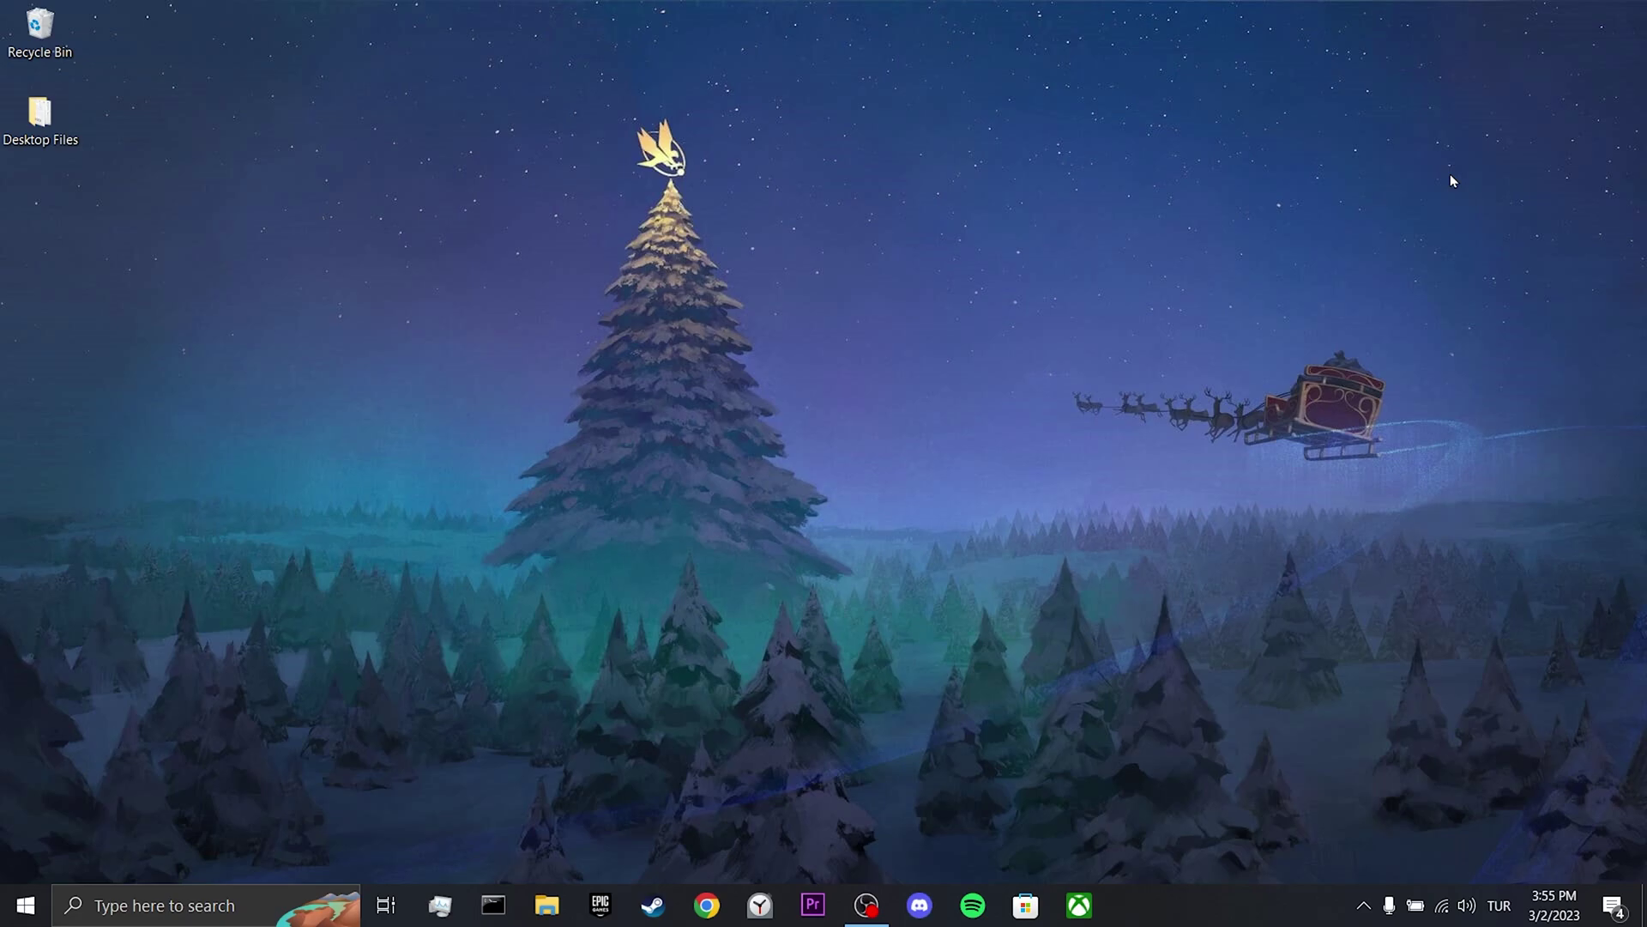
pyautogui.rightClick(1261, 903)
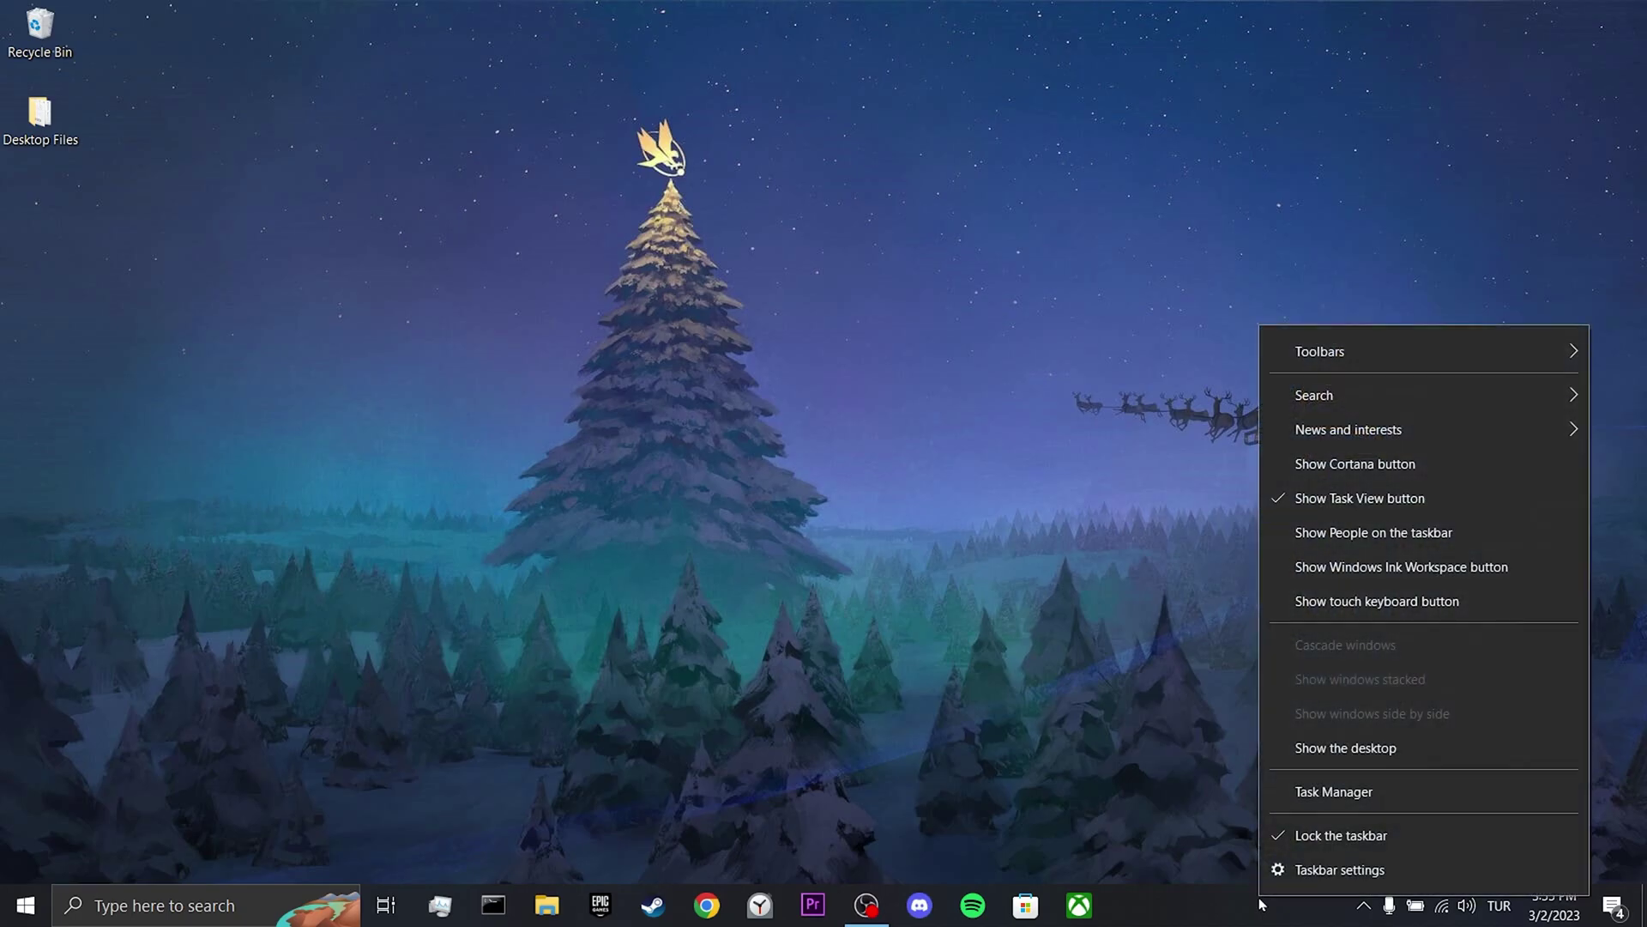
pyautogui.click(1323, 869)
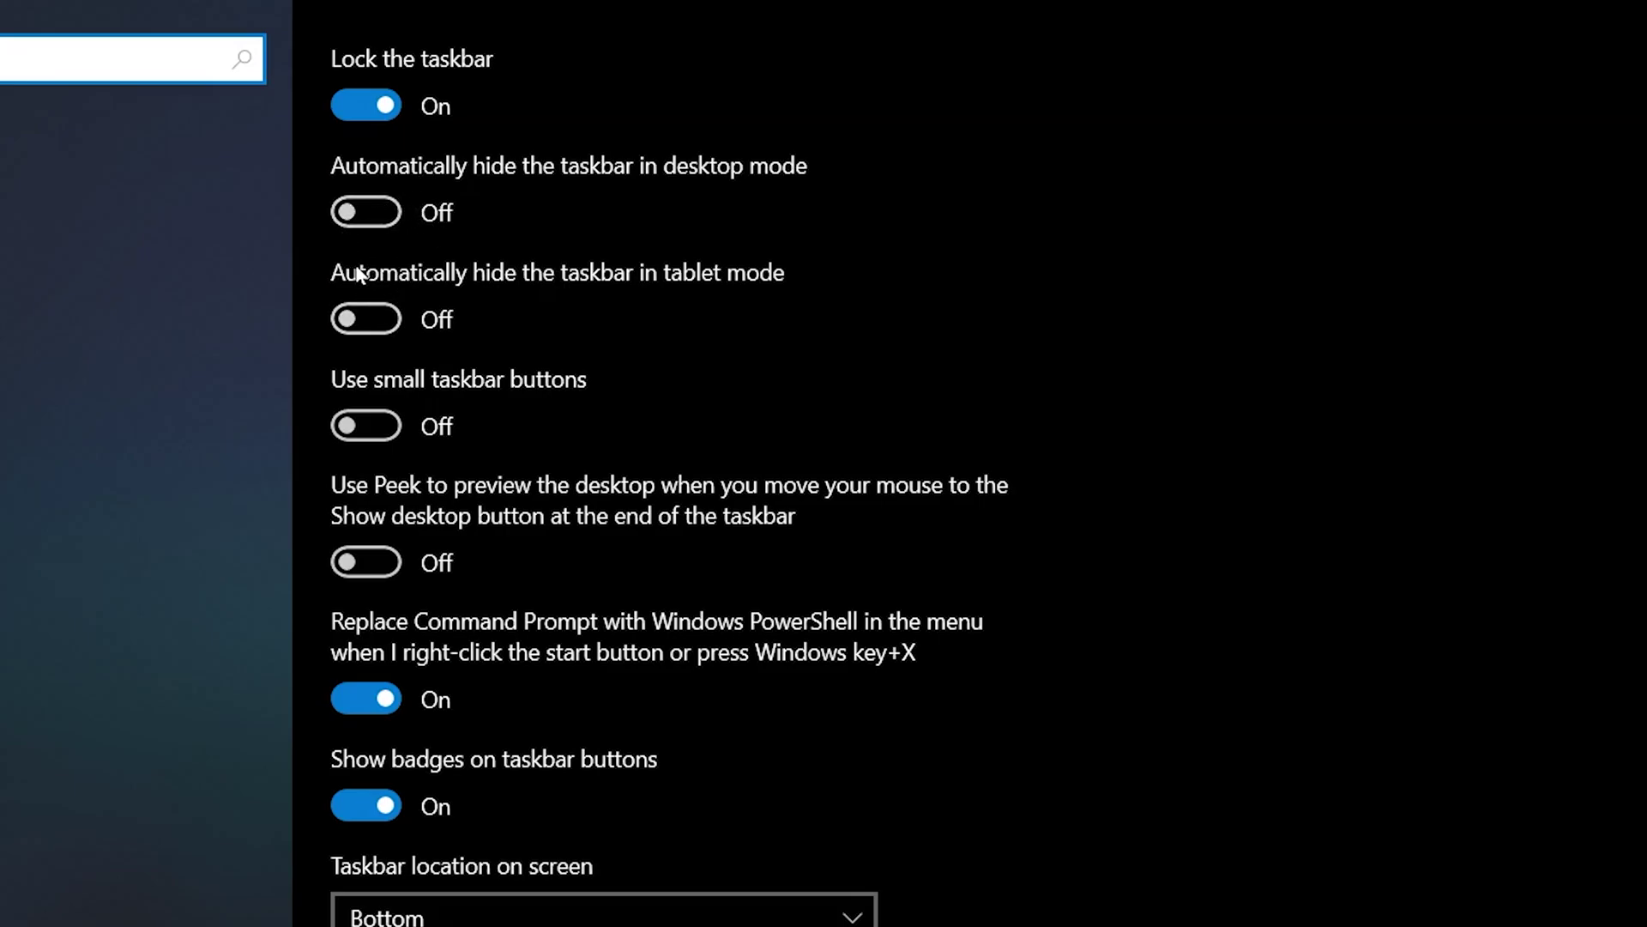
pyautogui.scroll(-3, 1098, 322)
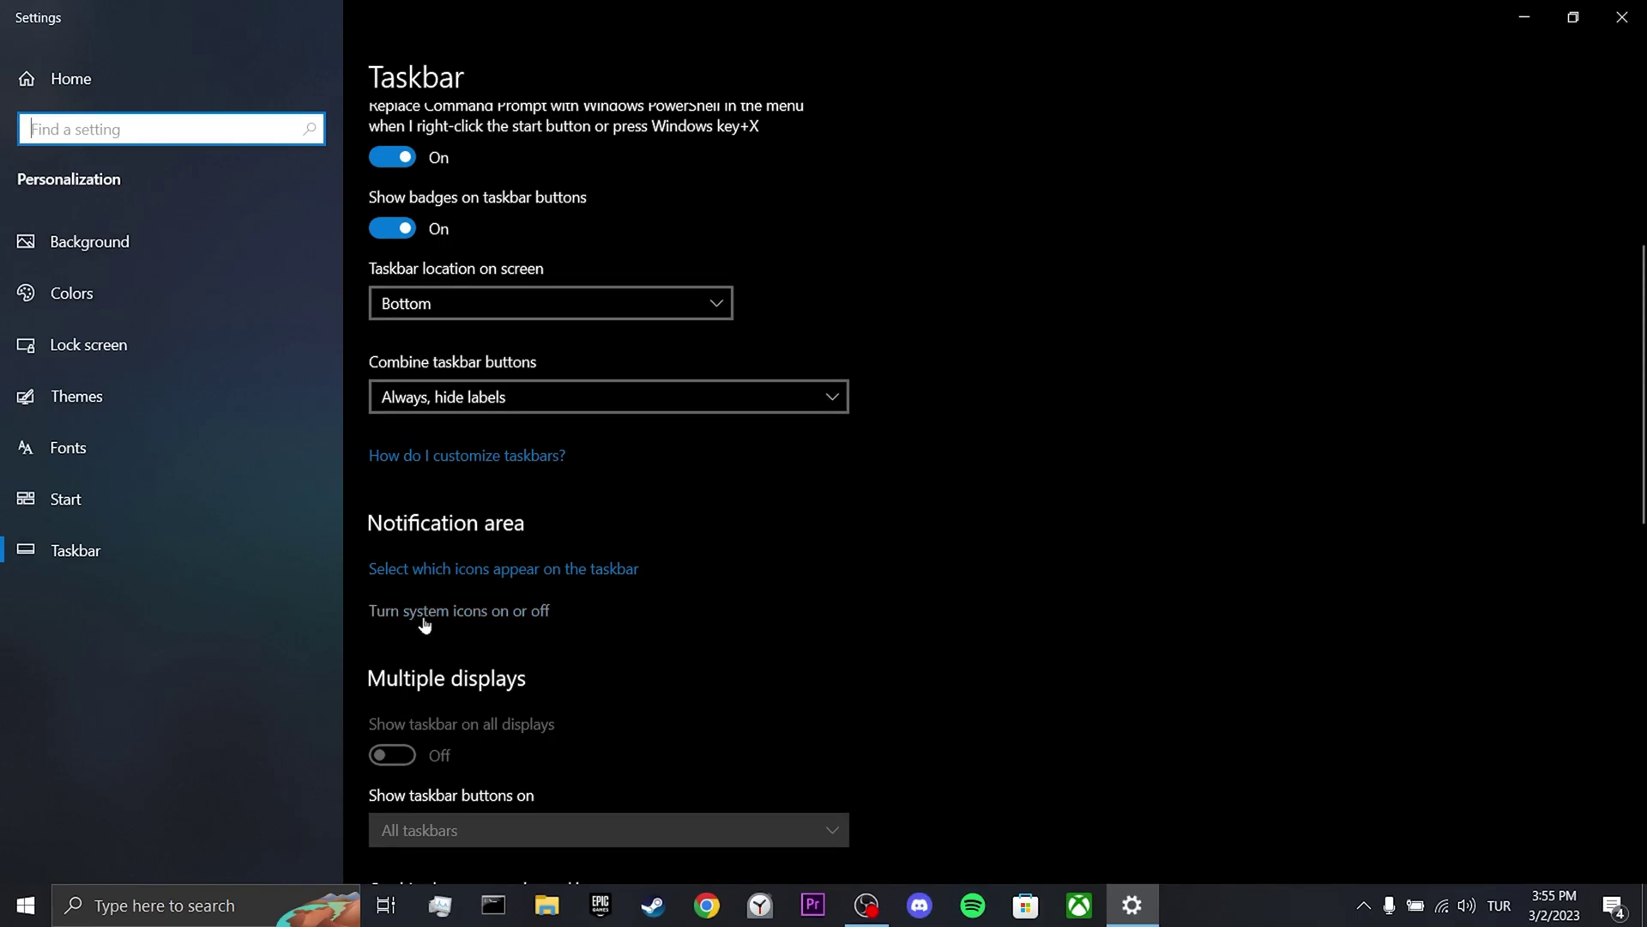
# Step: Turn the Clock system icon off and back on, closing Settings with Alt+F4
pyautogui.click(435, 622)
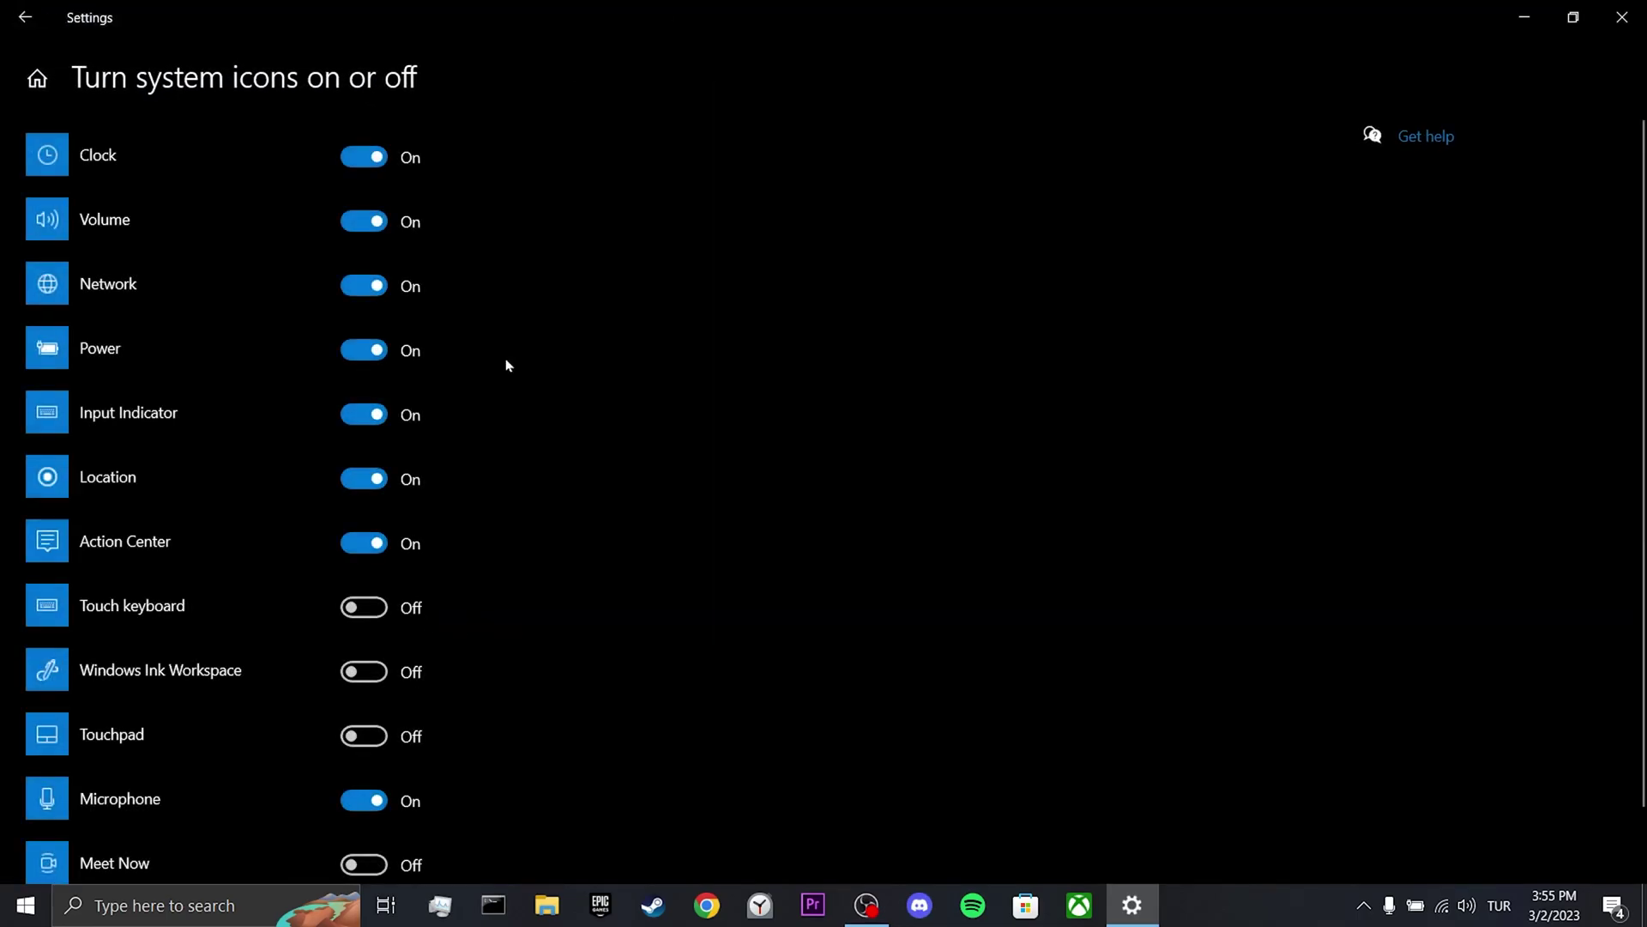
pyautogui.click(362, 163)
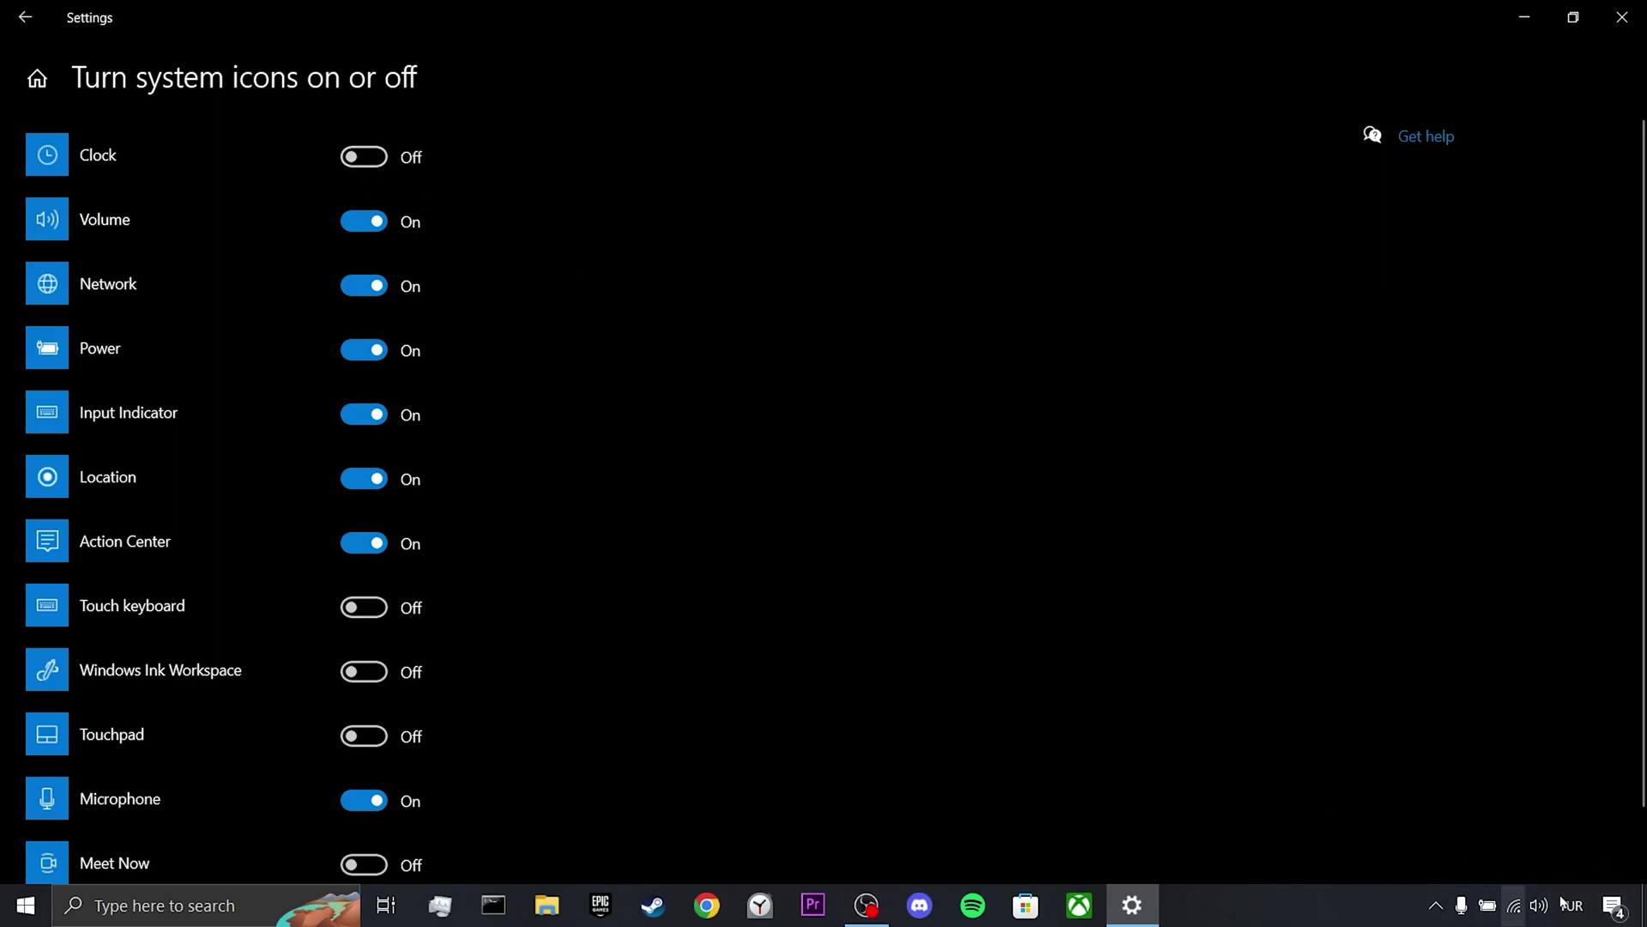
pyautogui.hotkey('alt', 'F4')
pyautogui.hotkey('alt', 'F4')
pyautogui.click(365, 161)
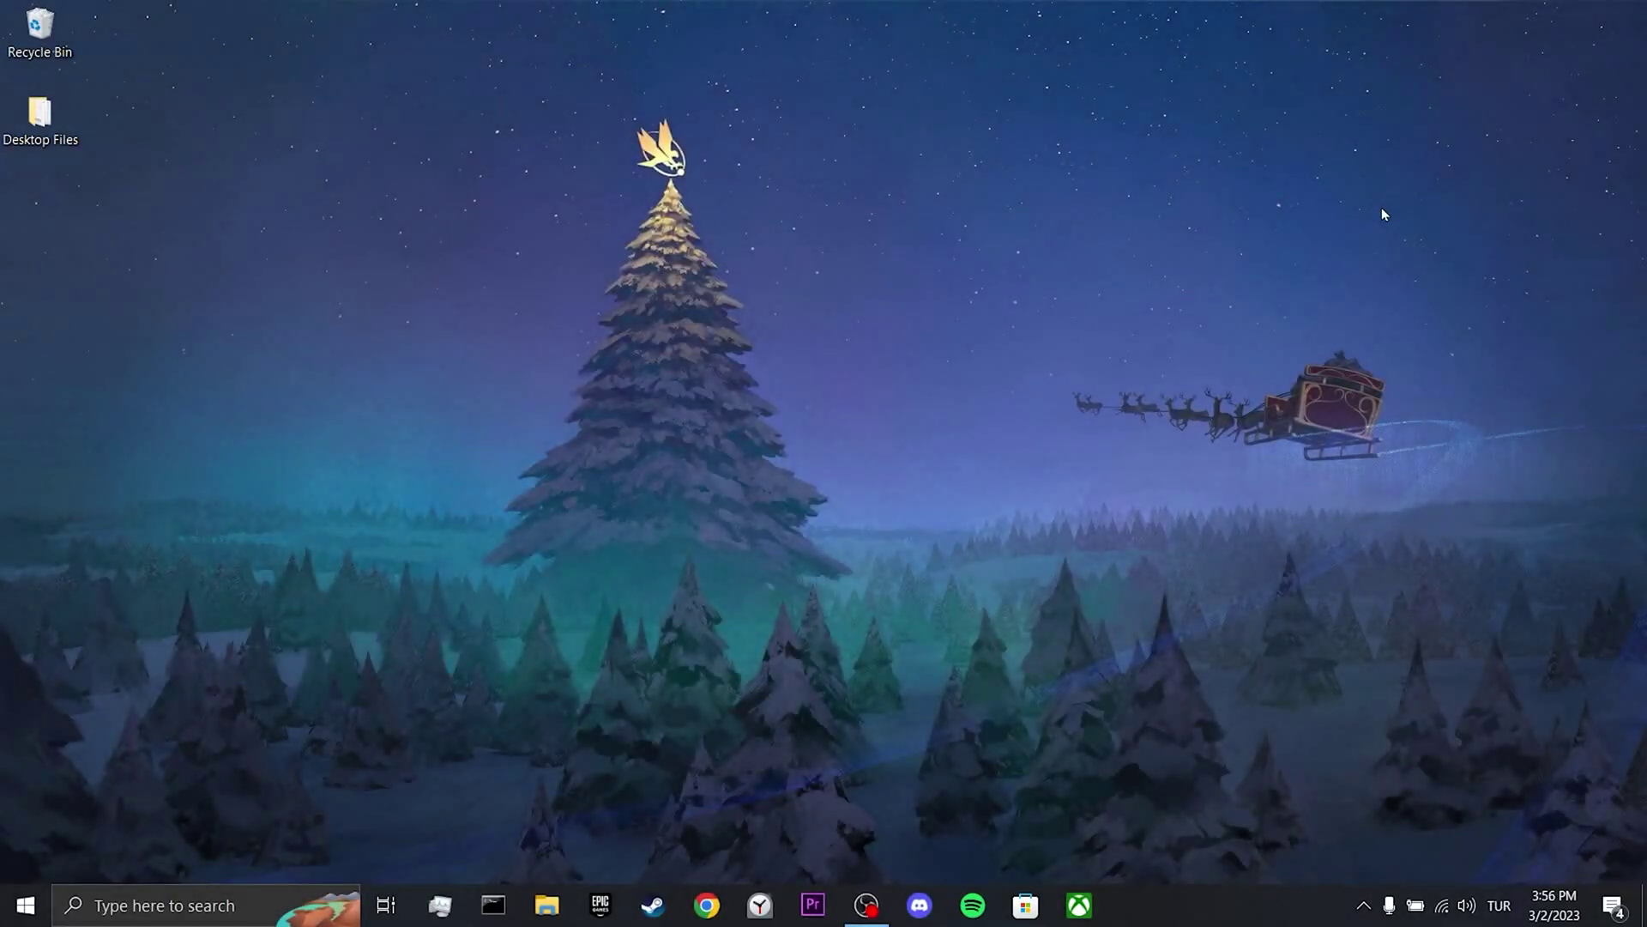
# Step: Run WSReset.exe from the Run dialog to clear the Store cache
pyautogui.click(130, 911)
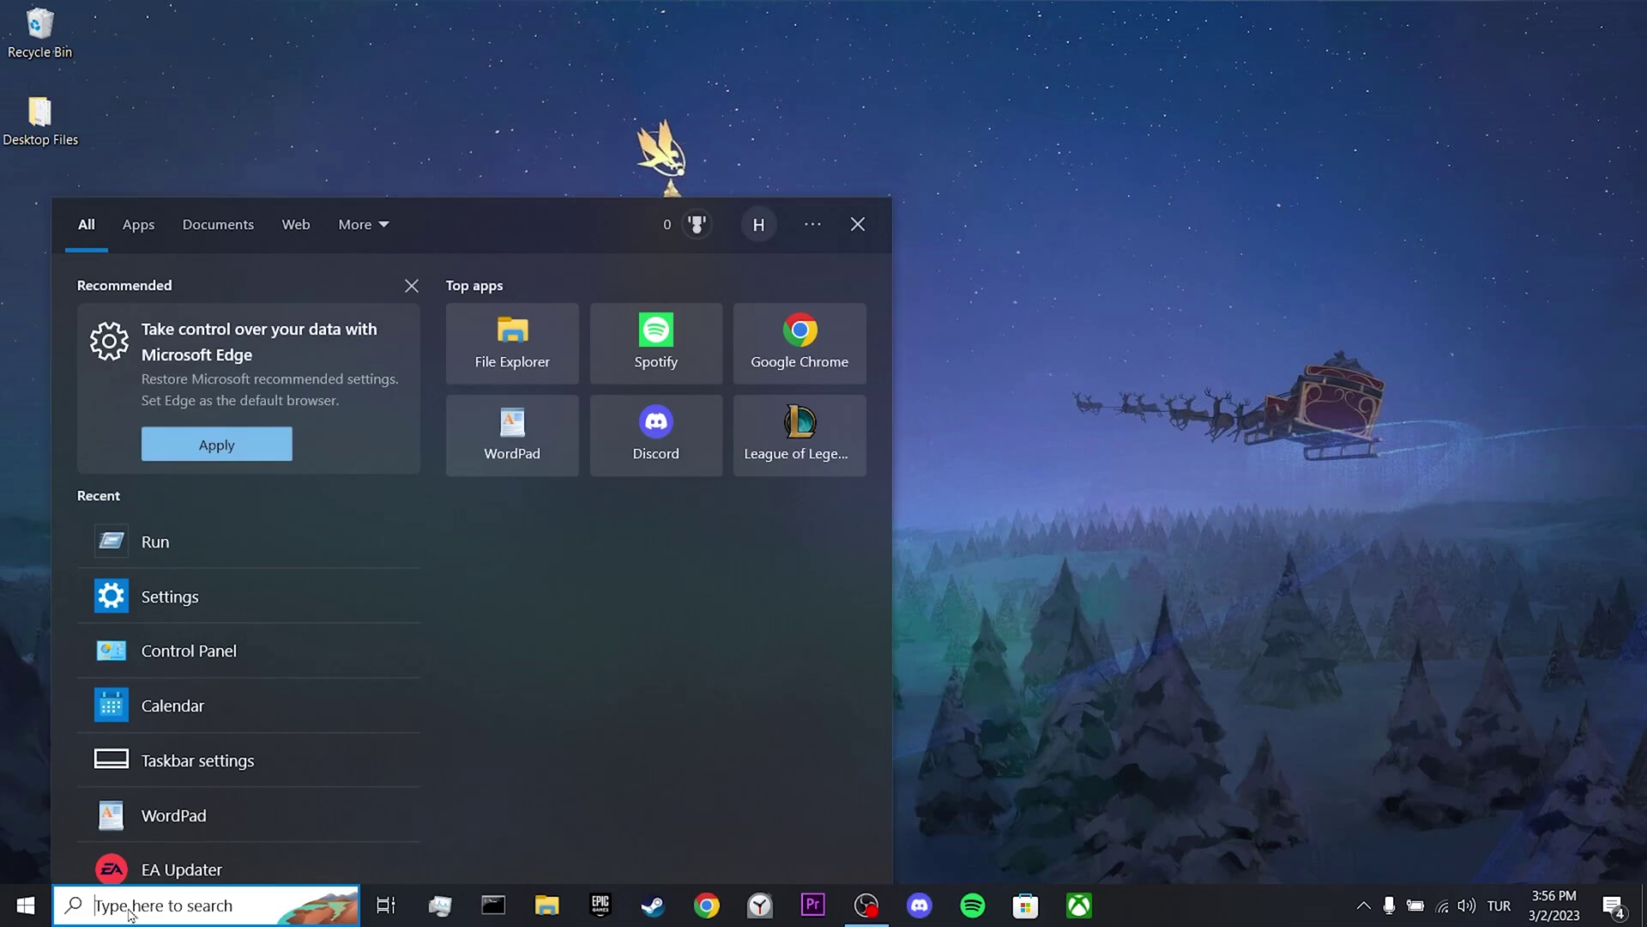
pyautogui.write('run')
pyautogui.press('Return')
pyautogui.click(192, 765)
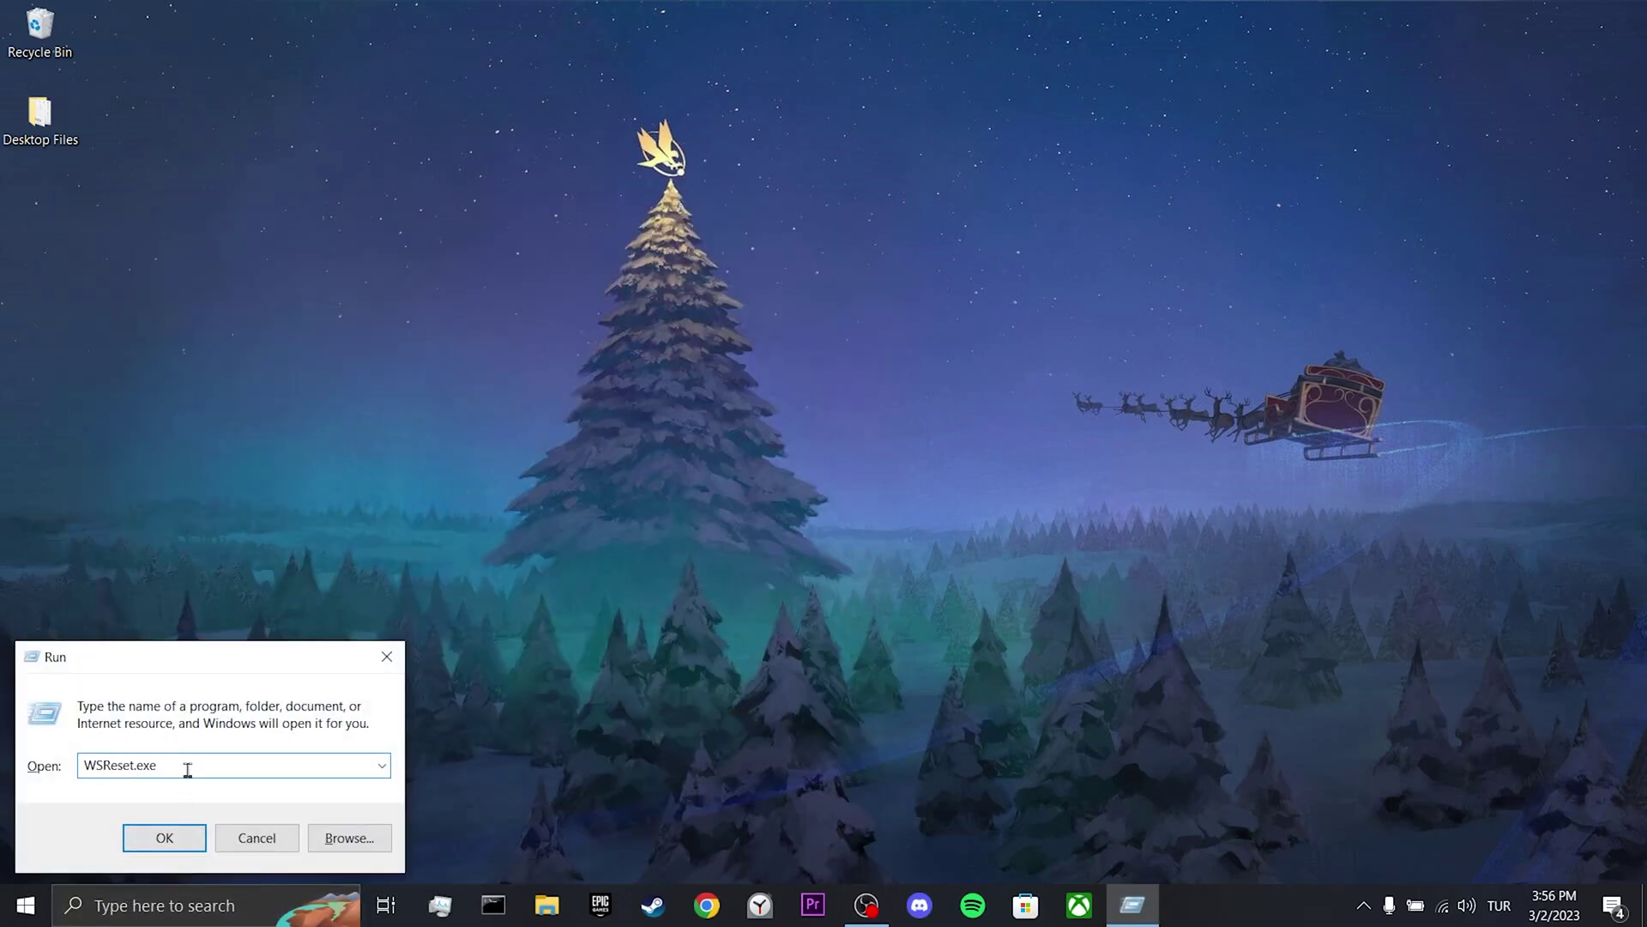
pyautogui.click(171, 828)
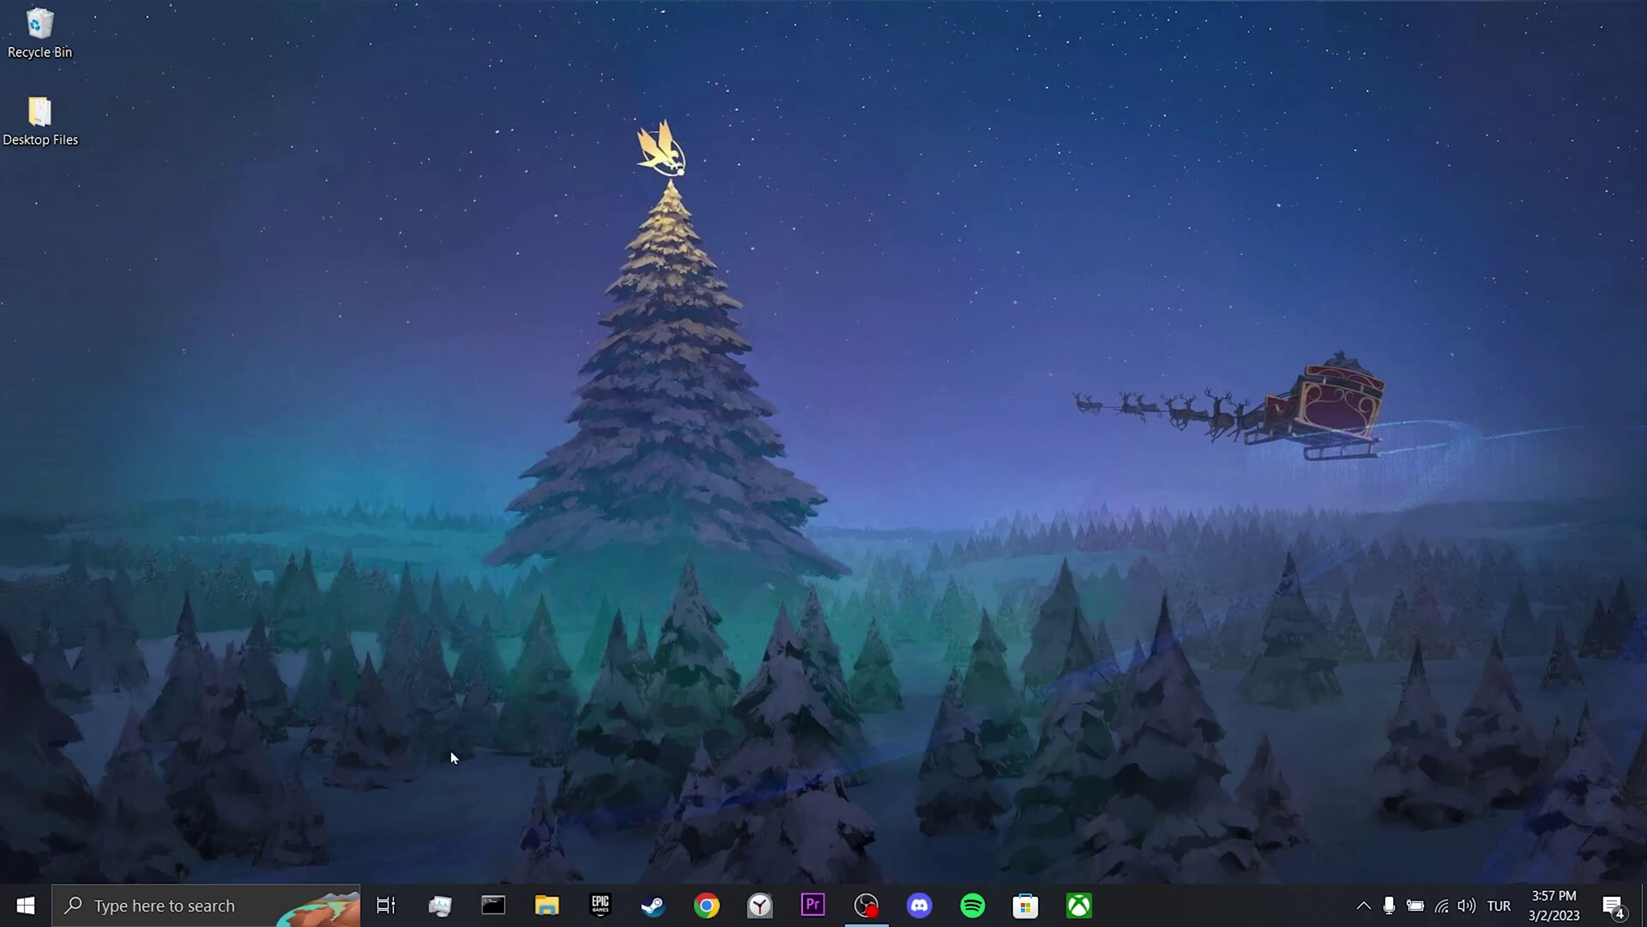
# Step: Run sfc /scannow in an administrator Command Prompt
pyautogui.click(172, 906)
pyautogui.write('cmd')
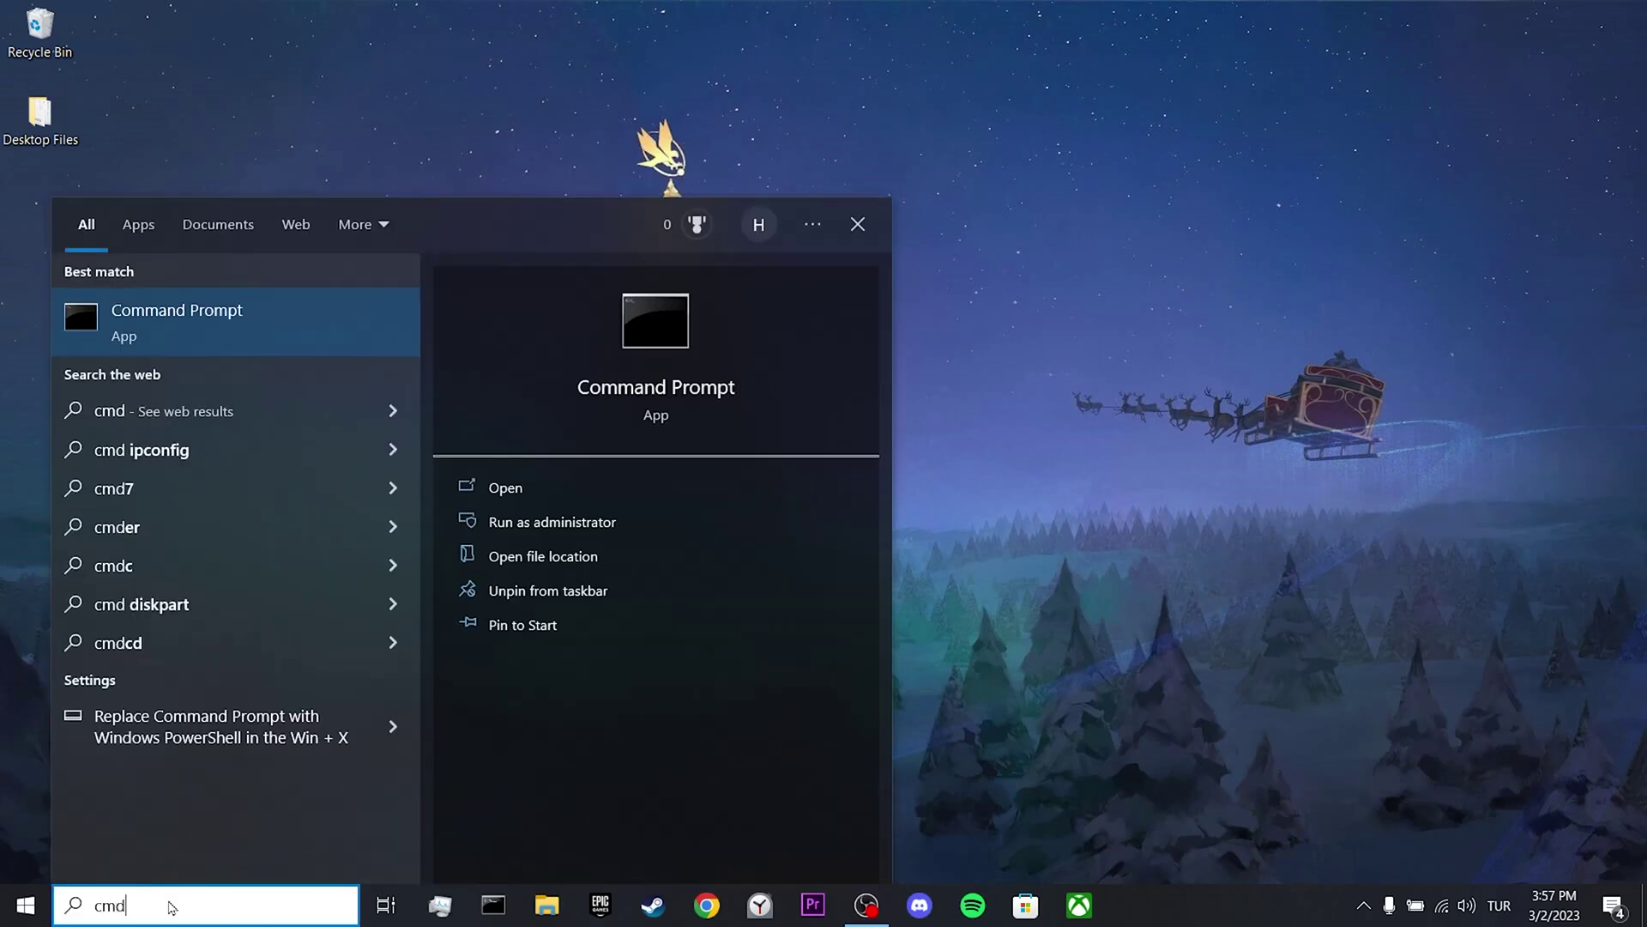
pyautogui.click(592, 521)
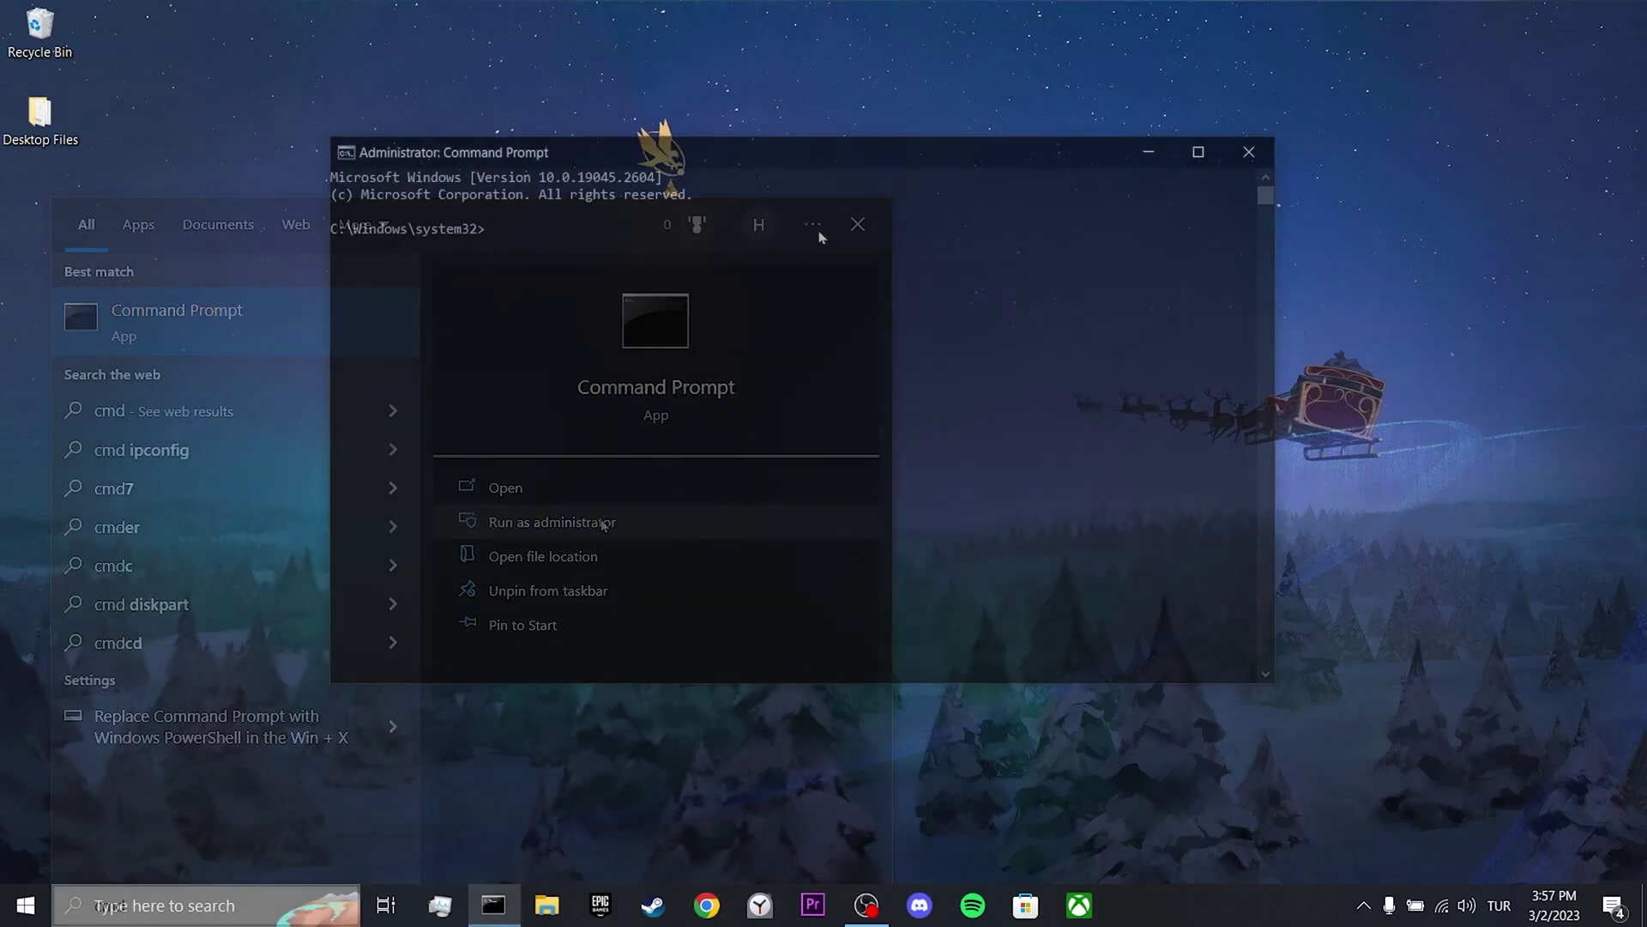
pyautogui.write('sfc /scannow')
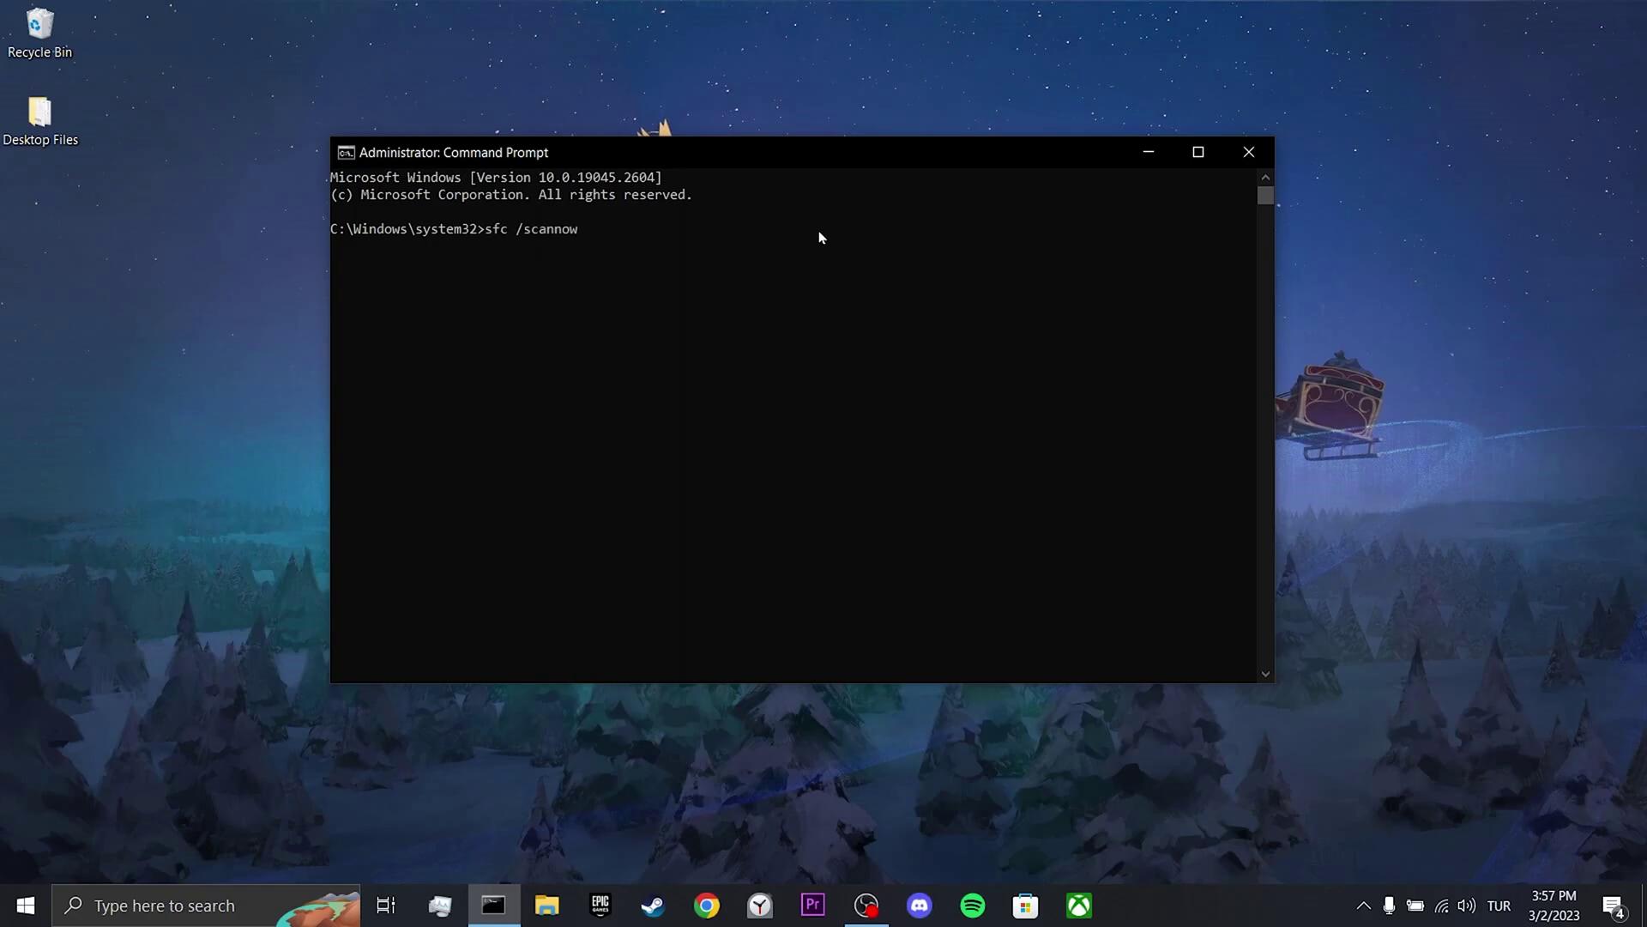
pyautogui.press('Return')
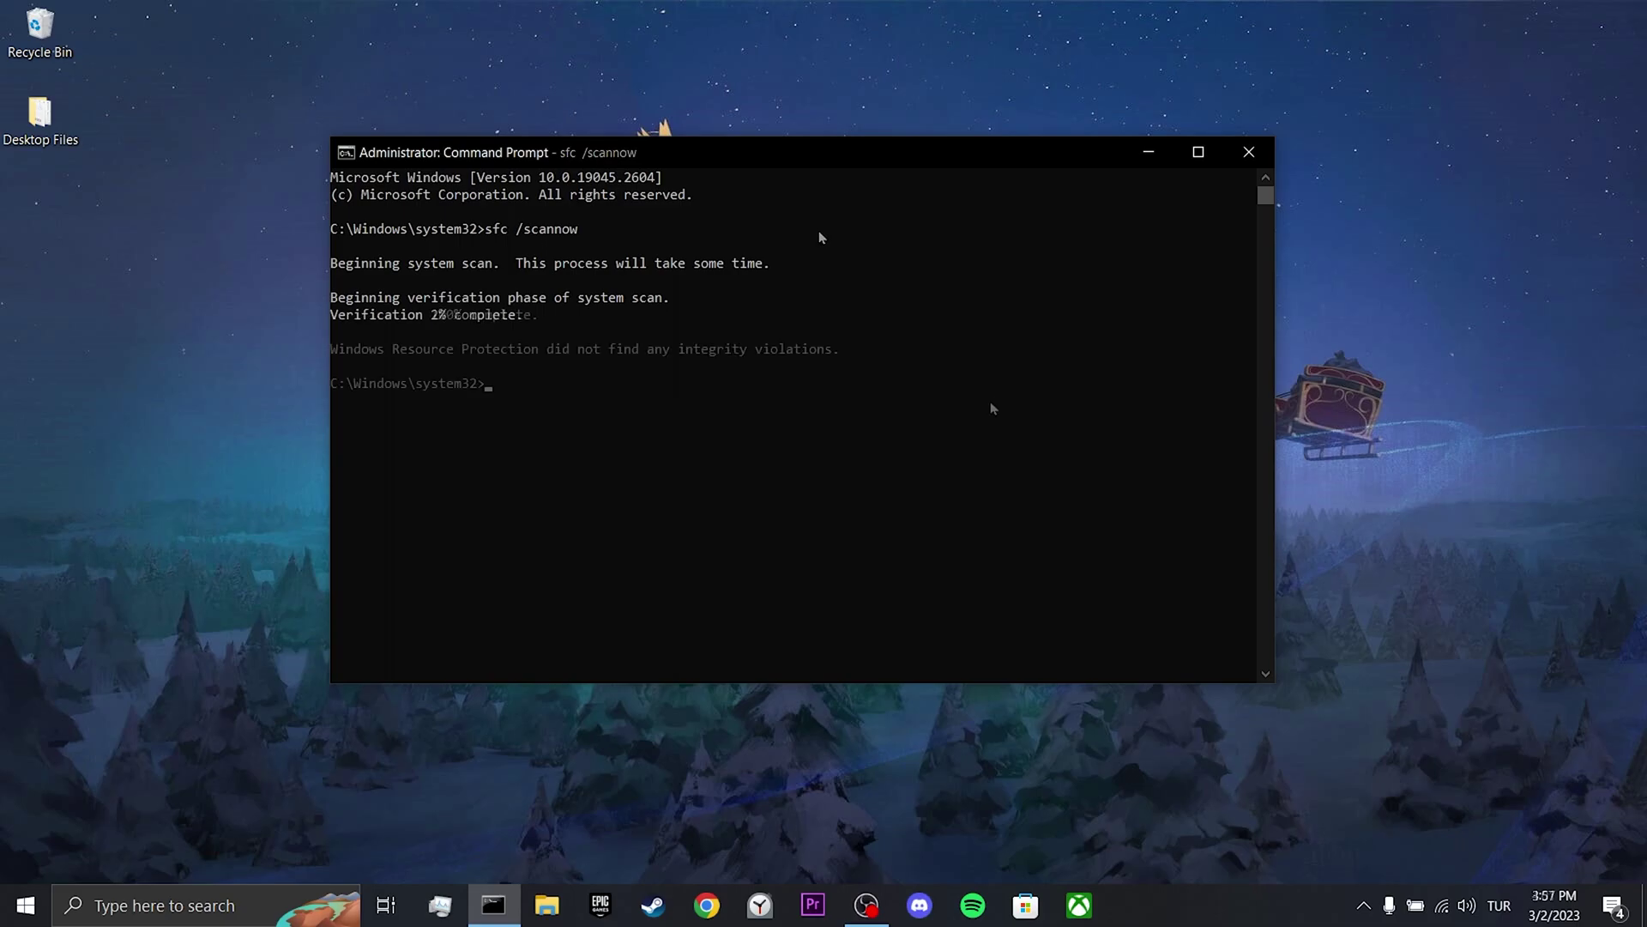
# Step: Run DISM.exe /Online /Cleanup-Image /Restorehealth at the same prompt
pyautogui.click(991, 401)
pyautogui.rightClick(993, 409)
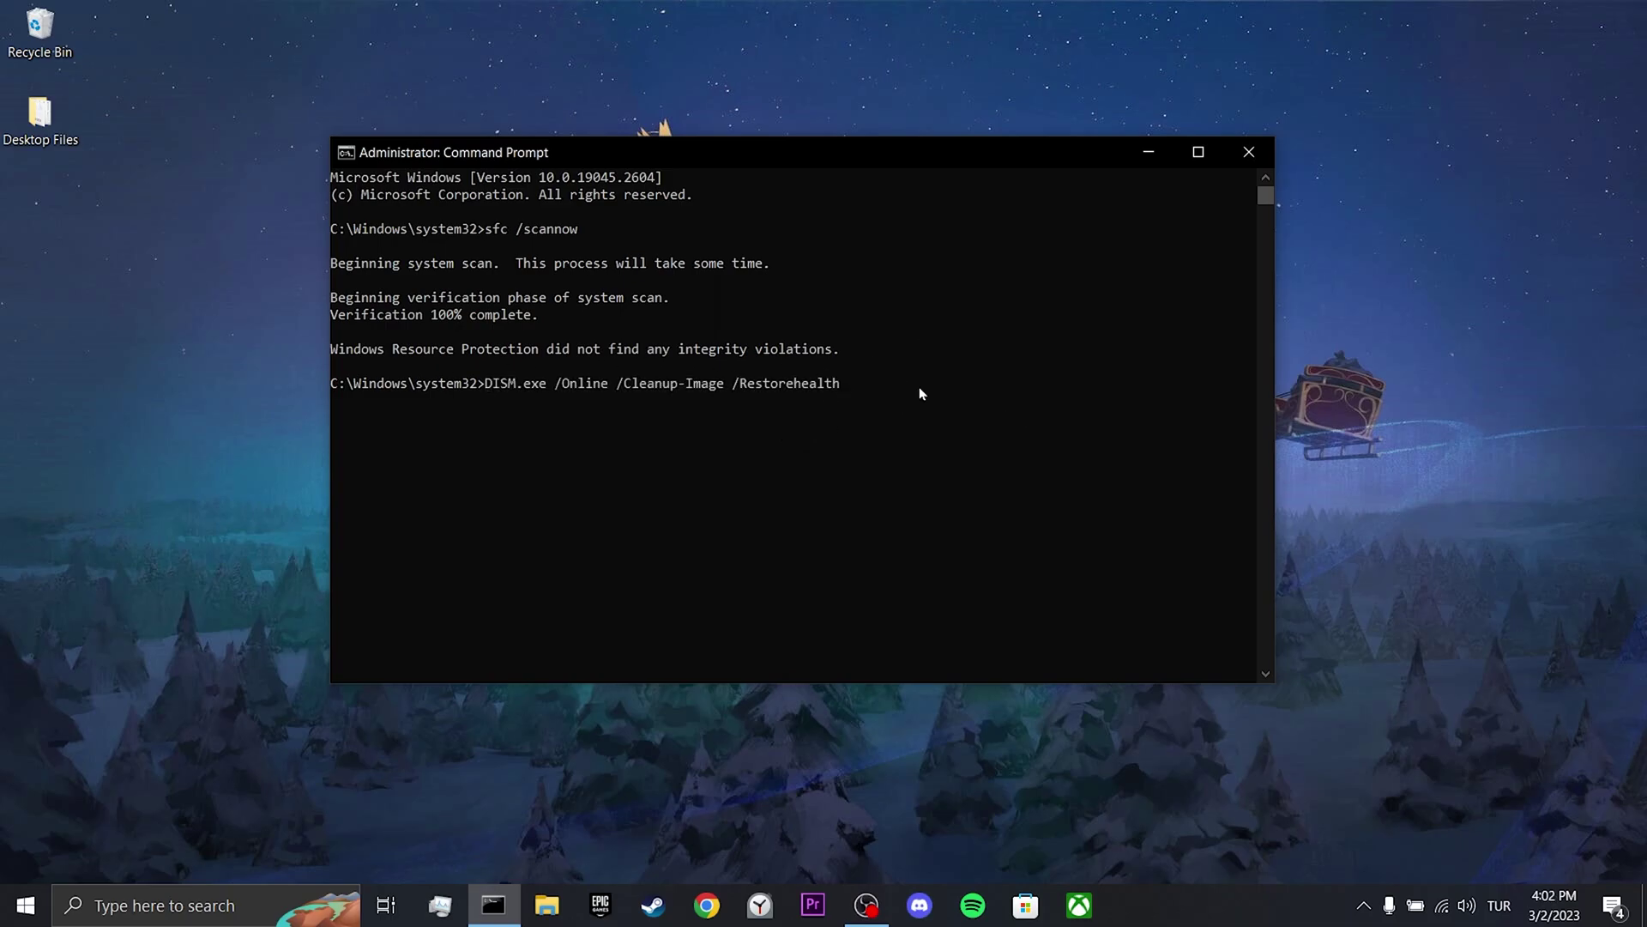
pyautogui.press('Return')
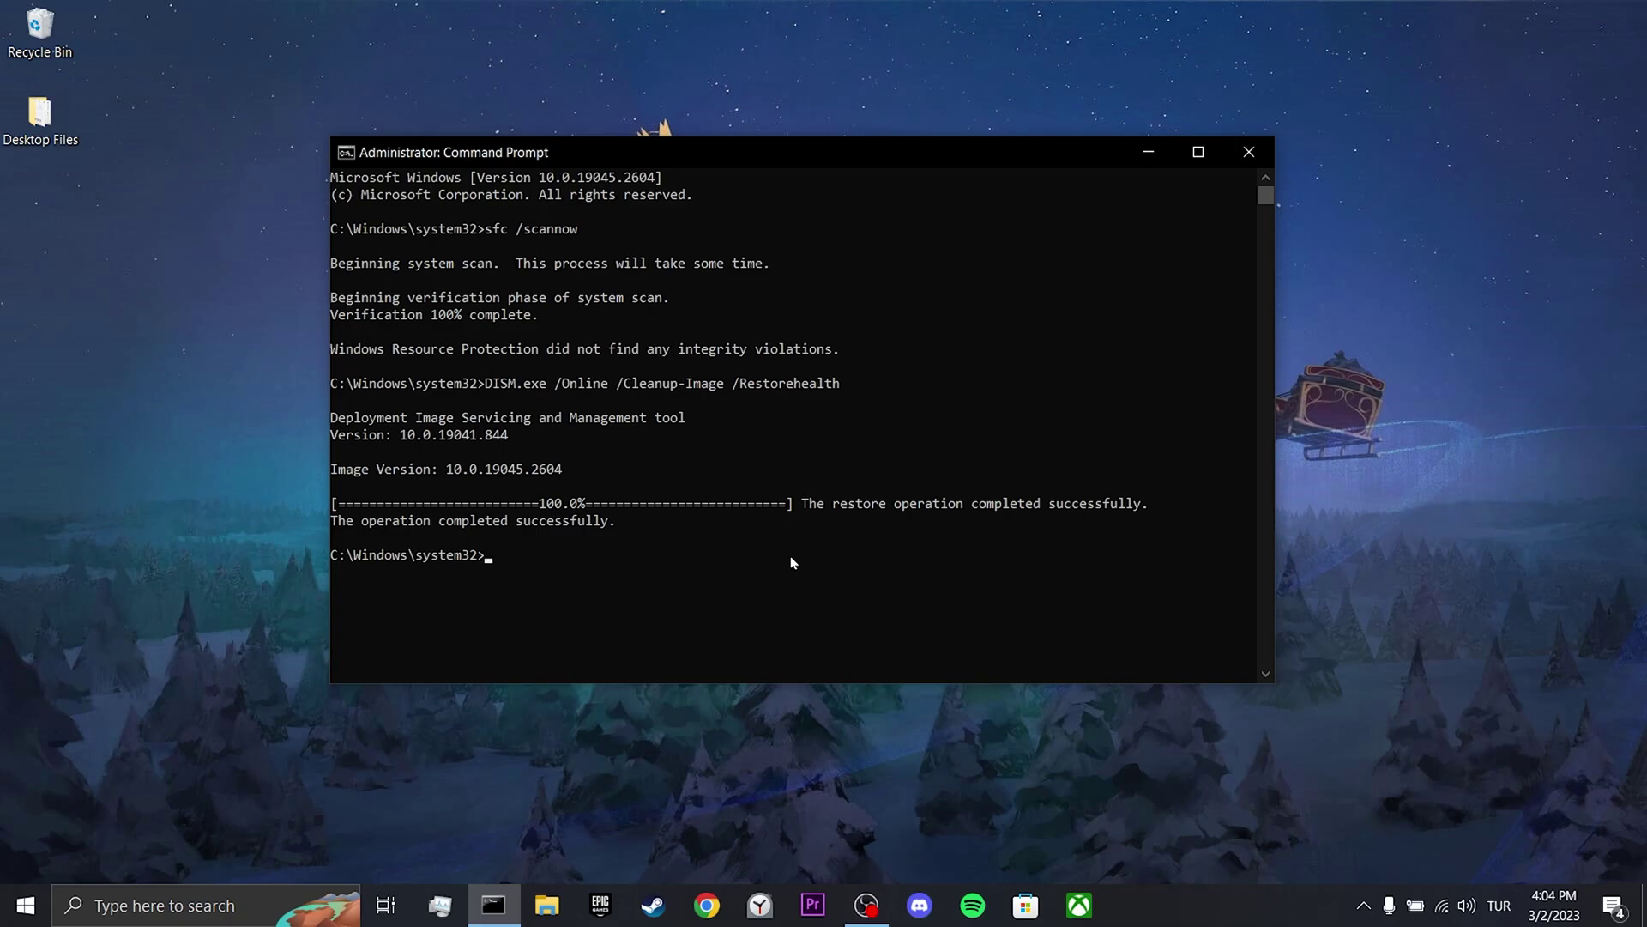
pyautogui.click(1248, 152)
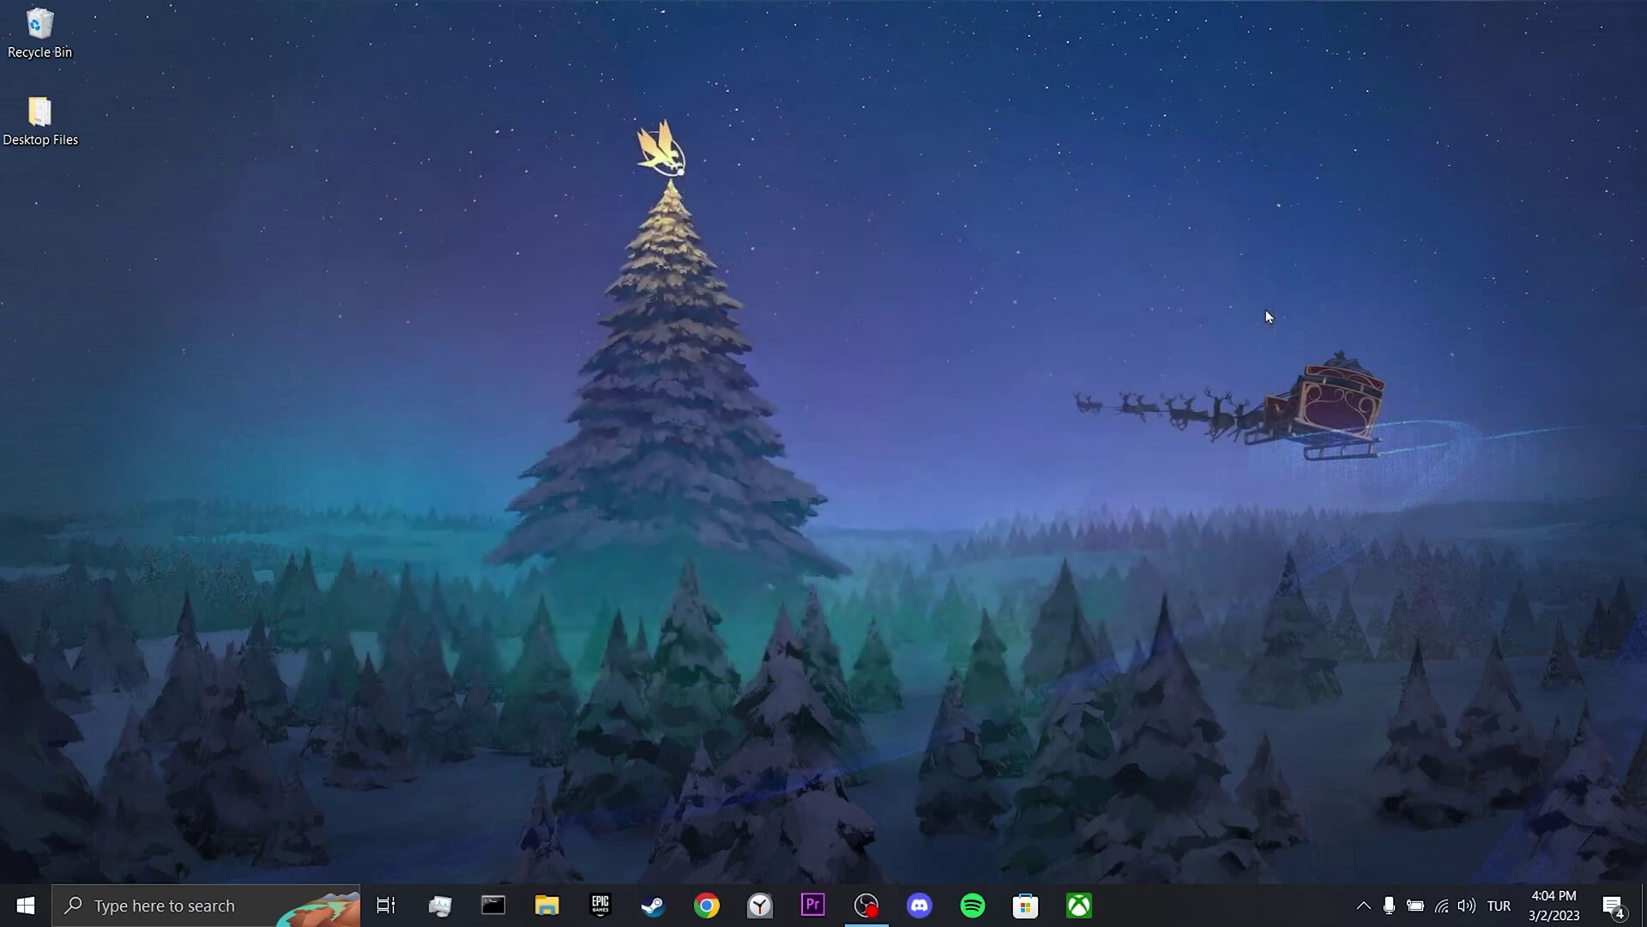